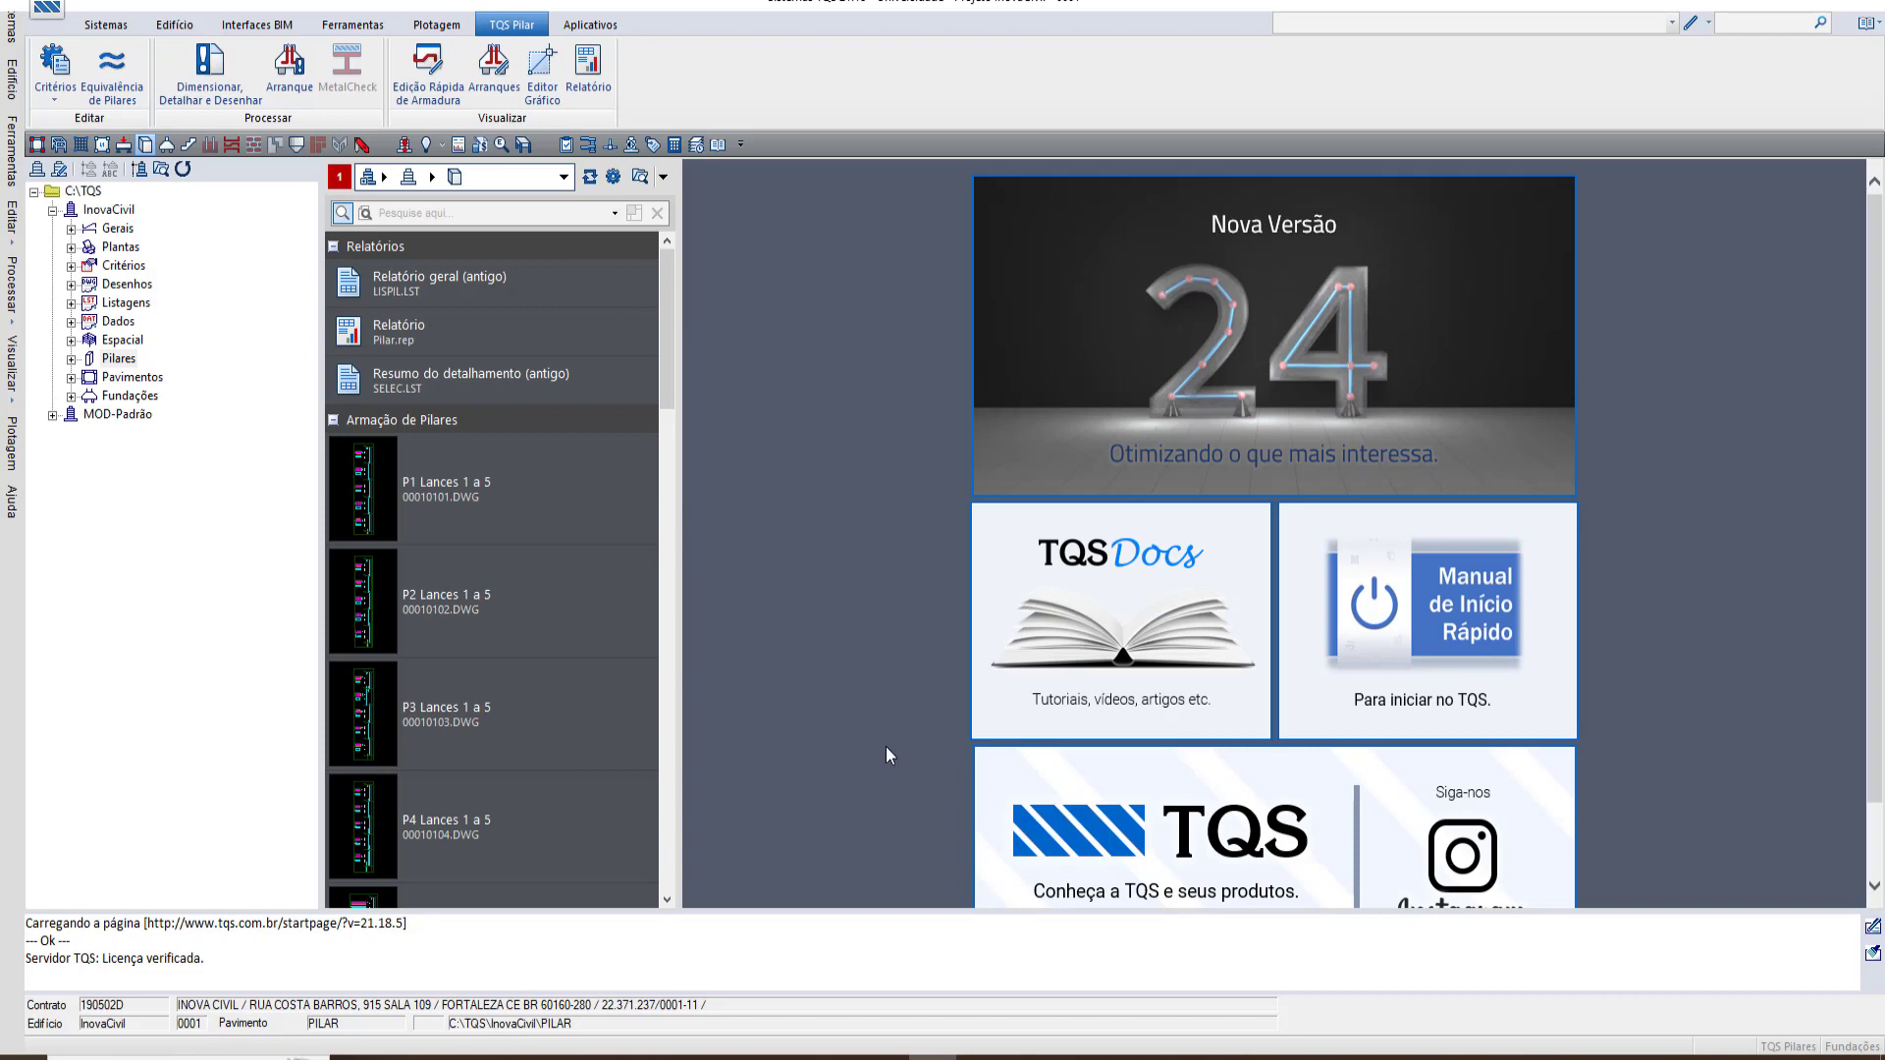
Open the column report for the InovaCivil building's Pilares and display the detailed table for column P4
click(118, 360)
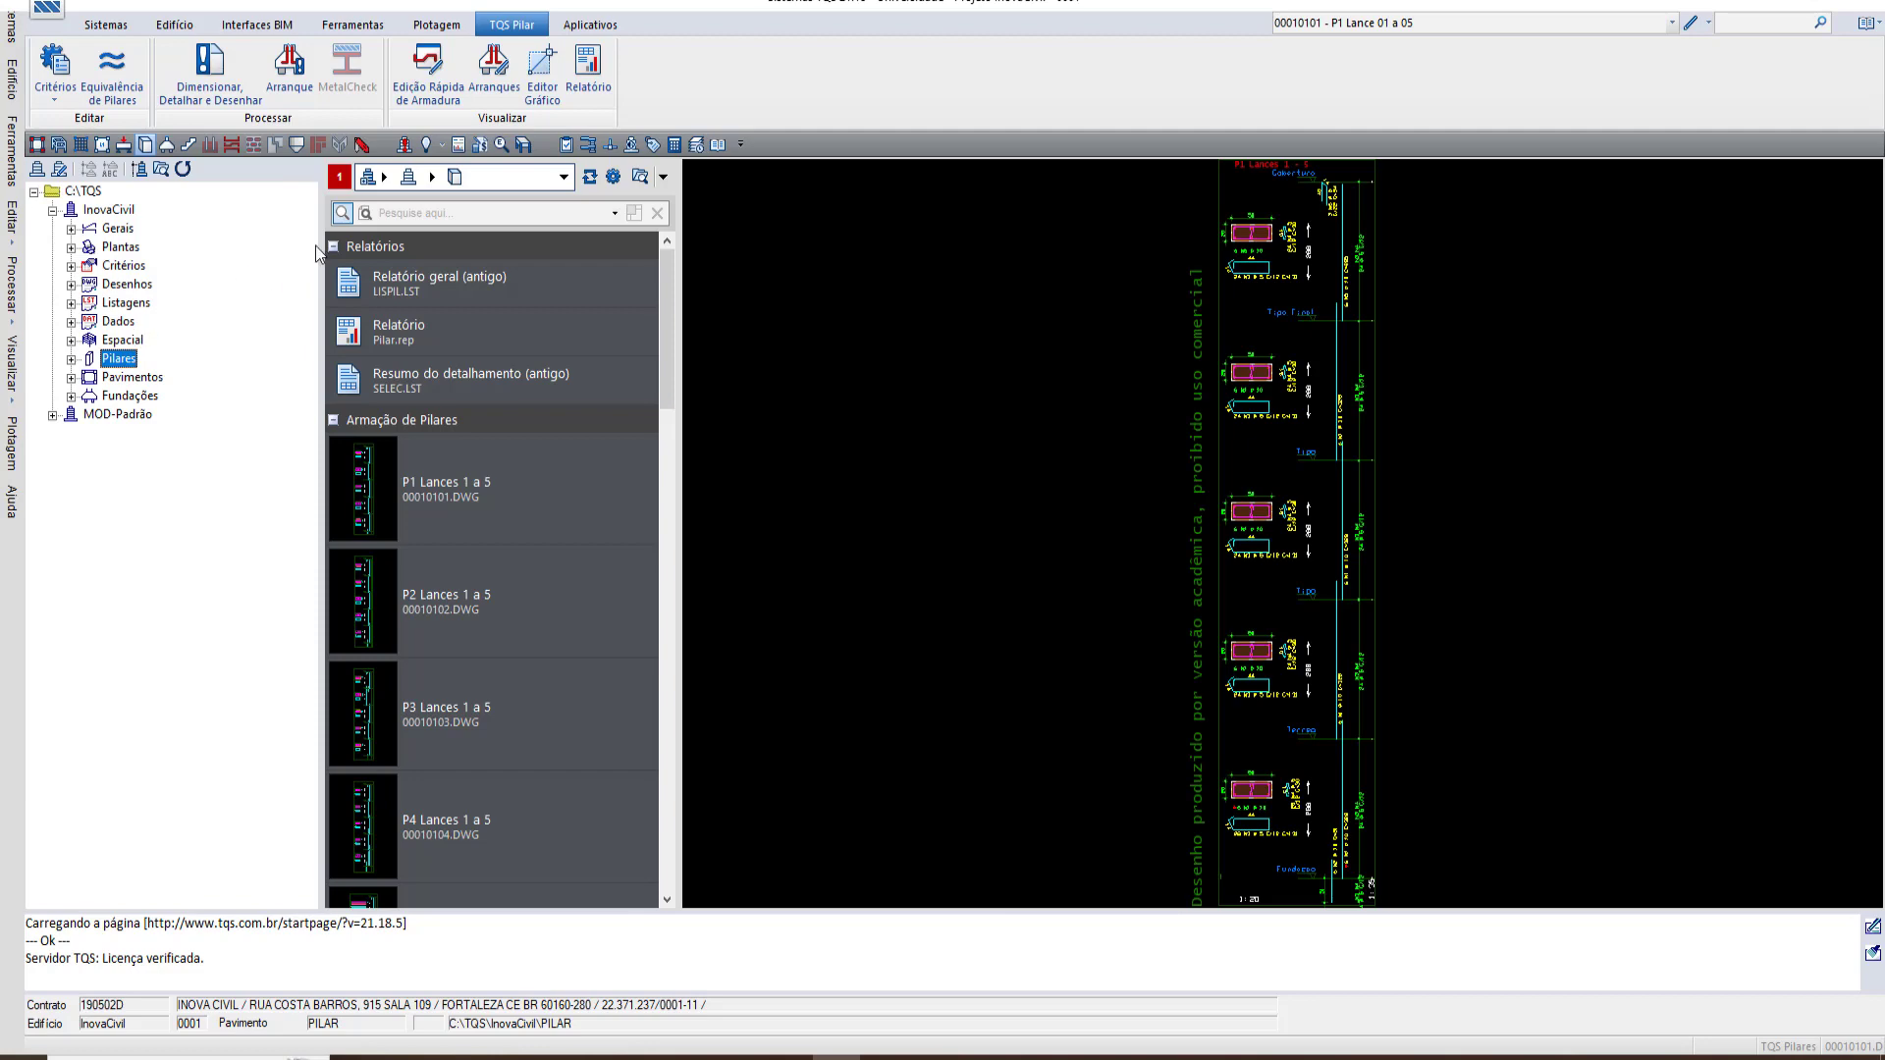
click(587, 66)
click(1502, 161)
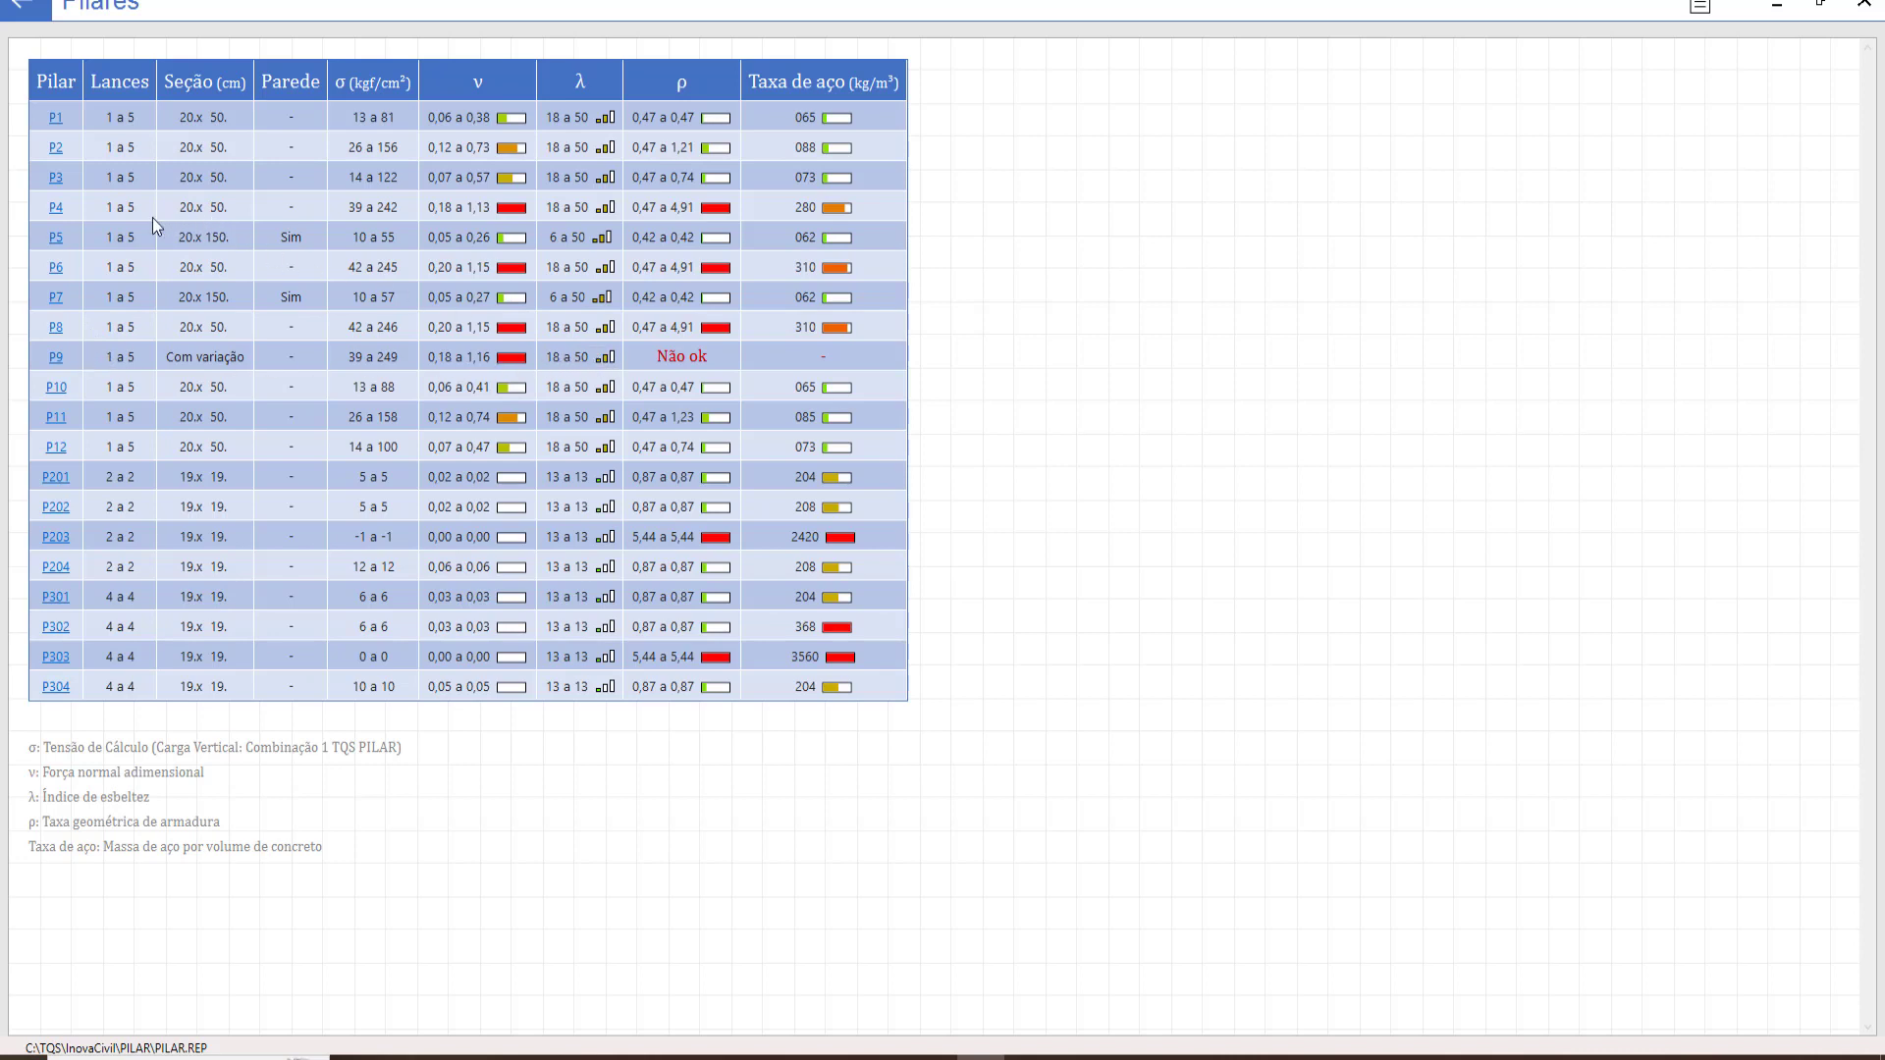
click(55, 208)
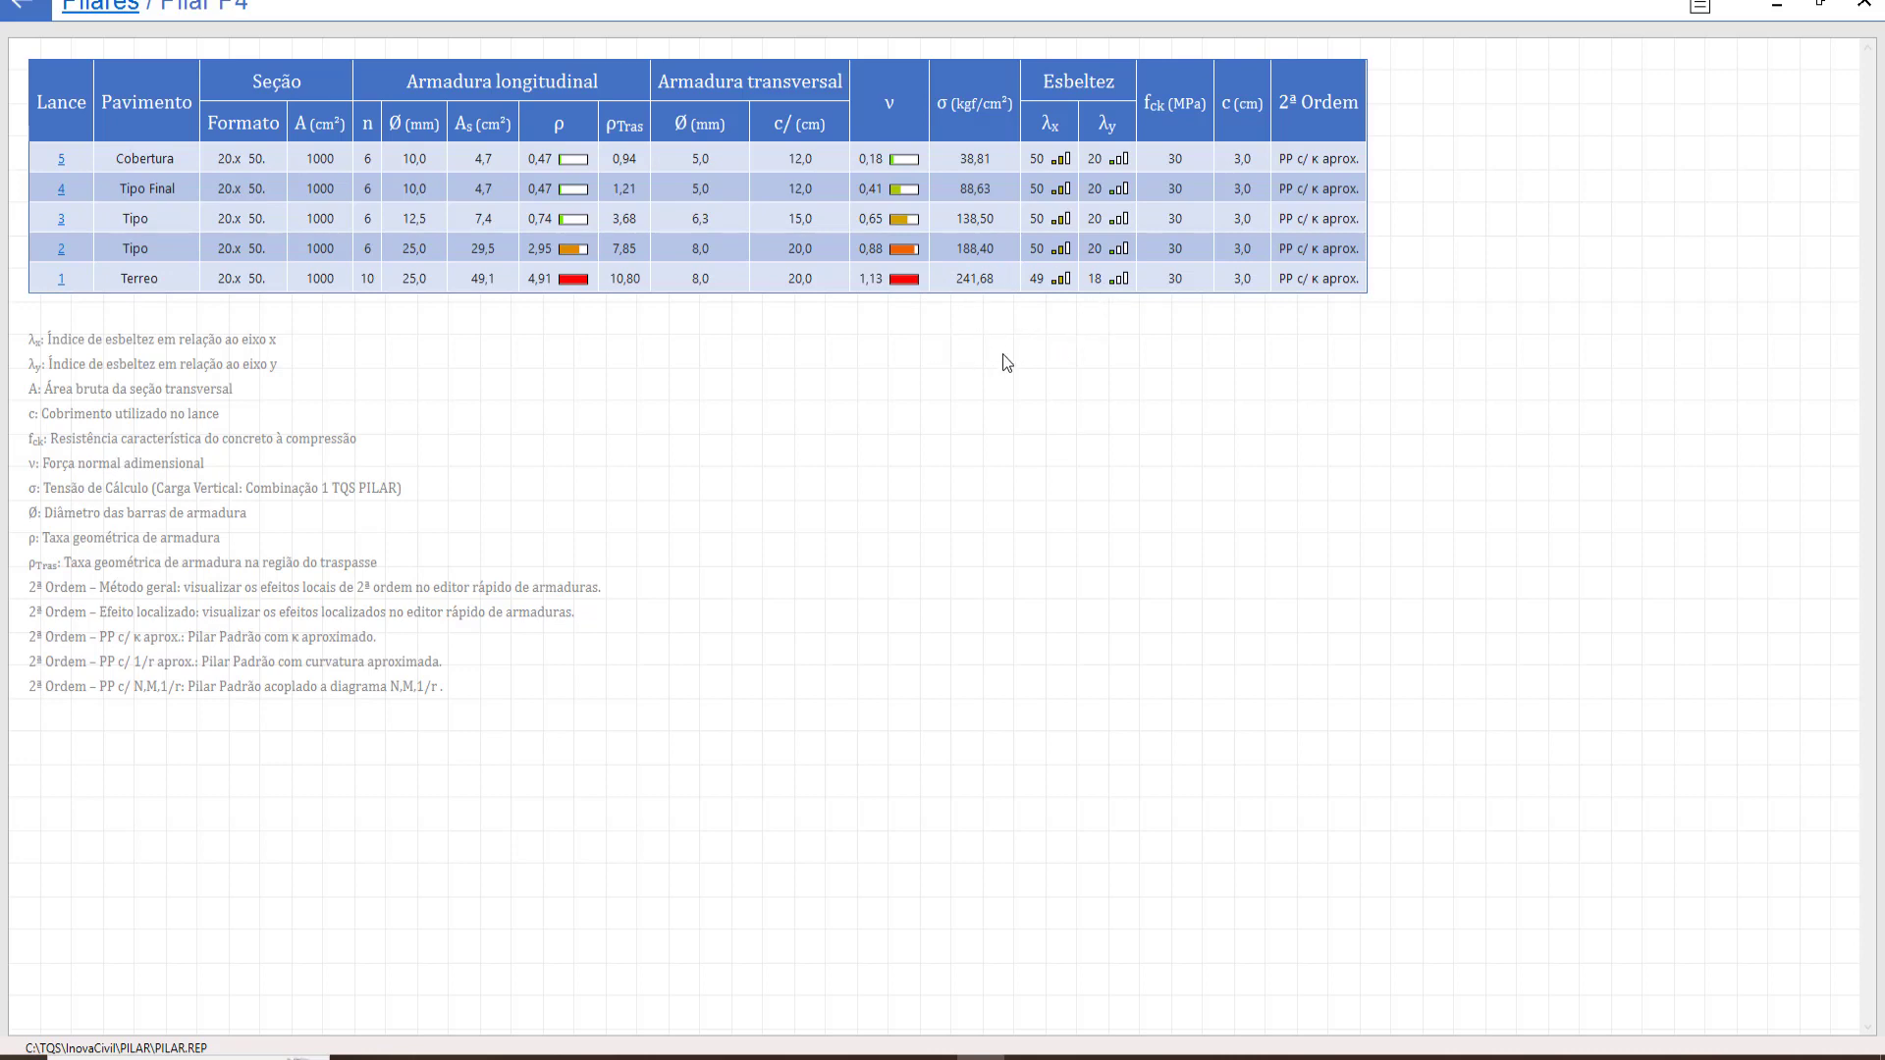
Start exporting the P4 report with 0 sublevels and create a folder named TQS PILARES in Área de Trabalho
click(1702, 8)
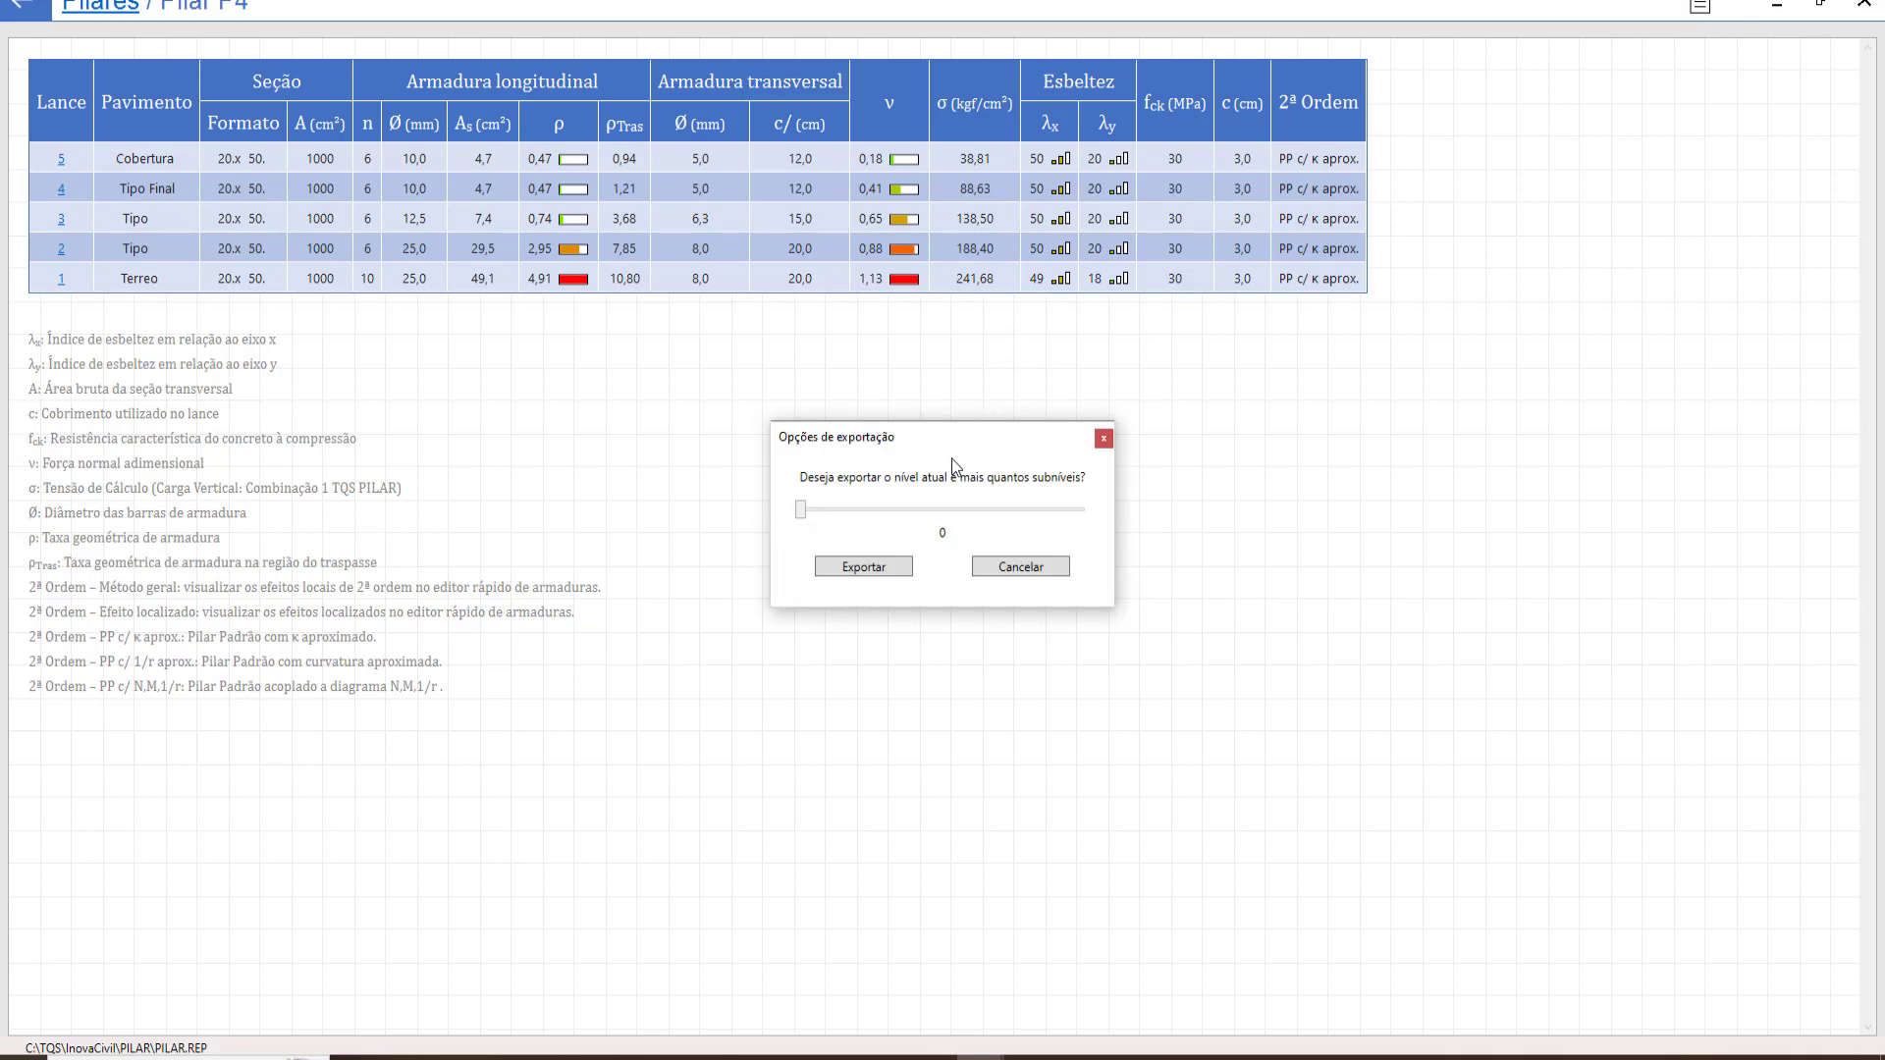
click(862, 567)
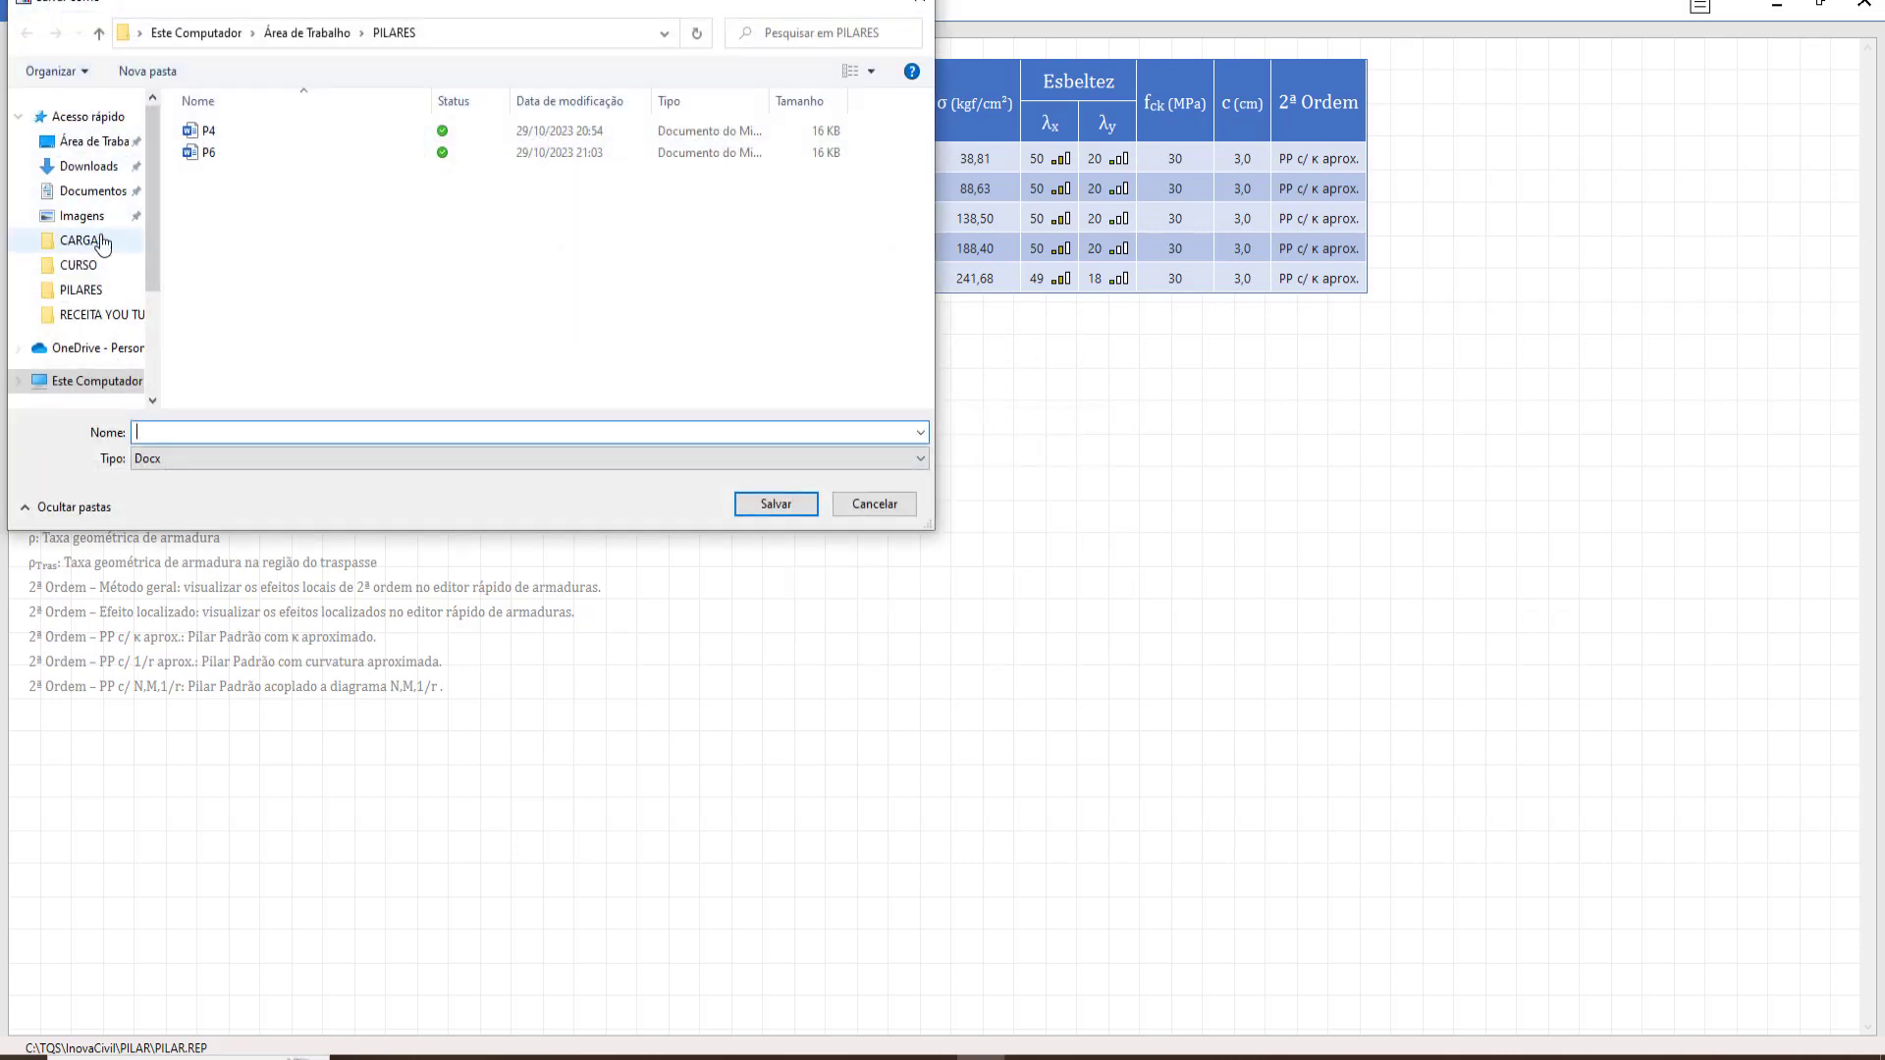
click(79, 143)
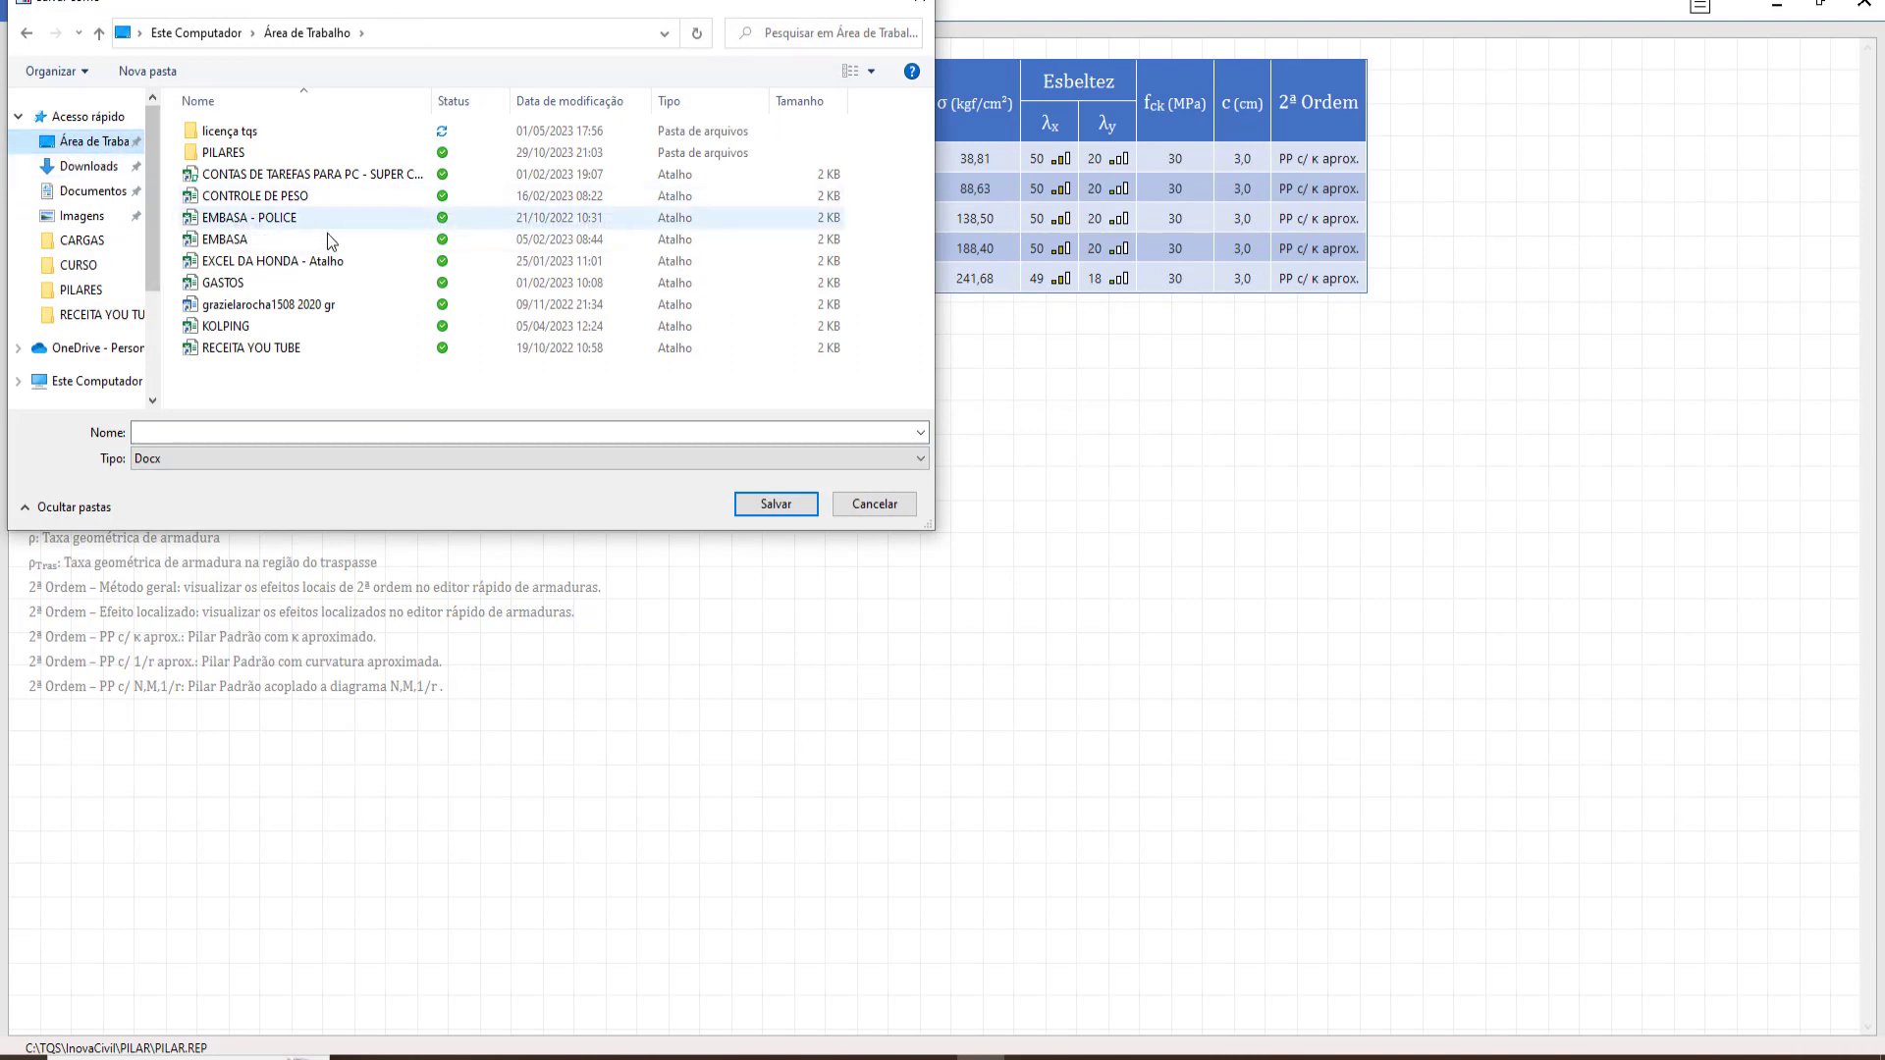
right_click(443, 385)
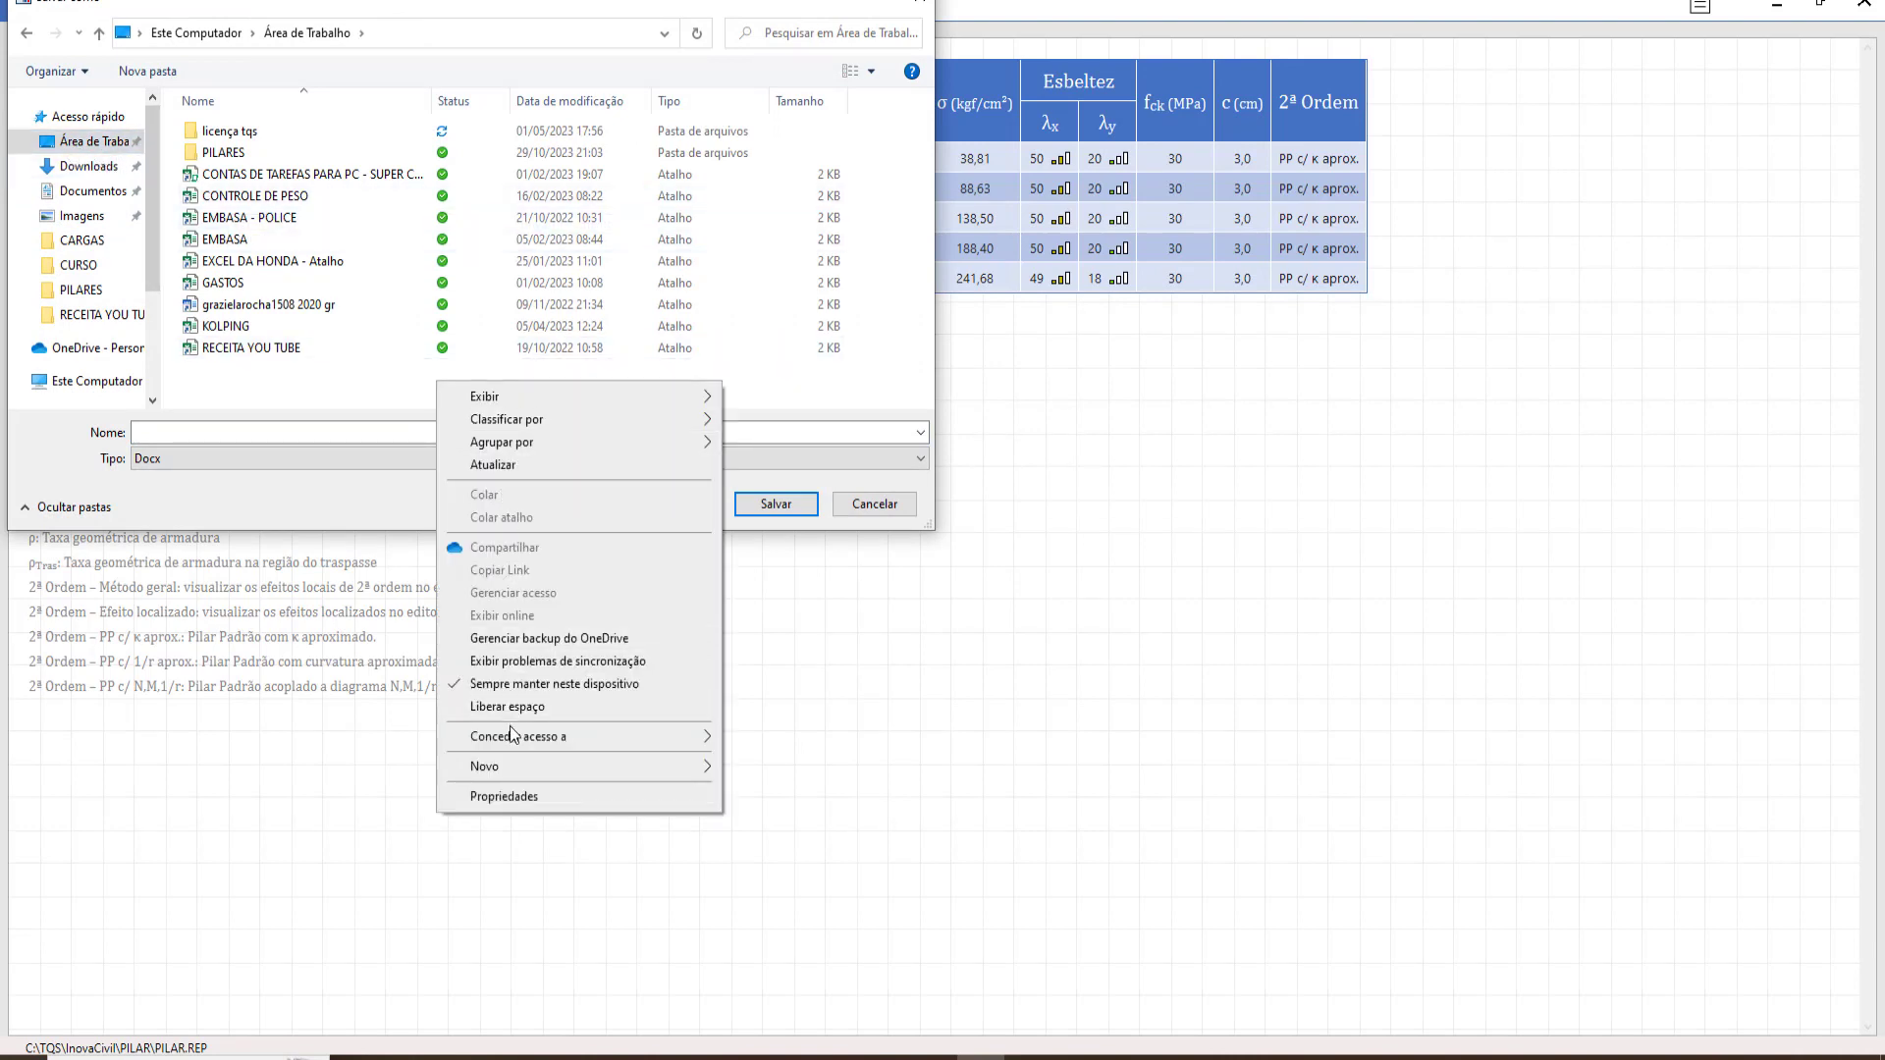
mouse_move(589, 766)
click(770, 765)
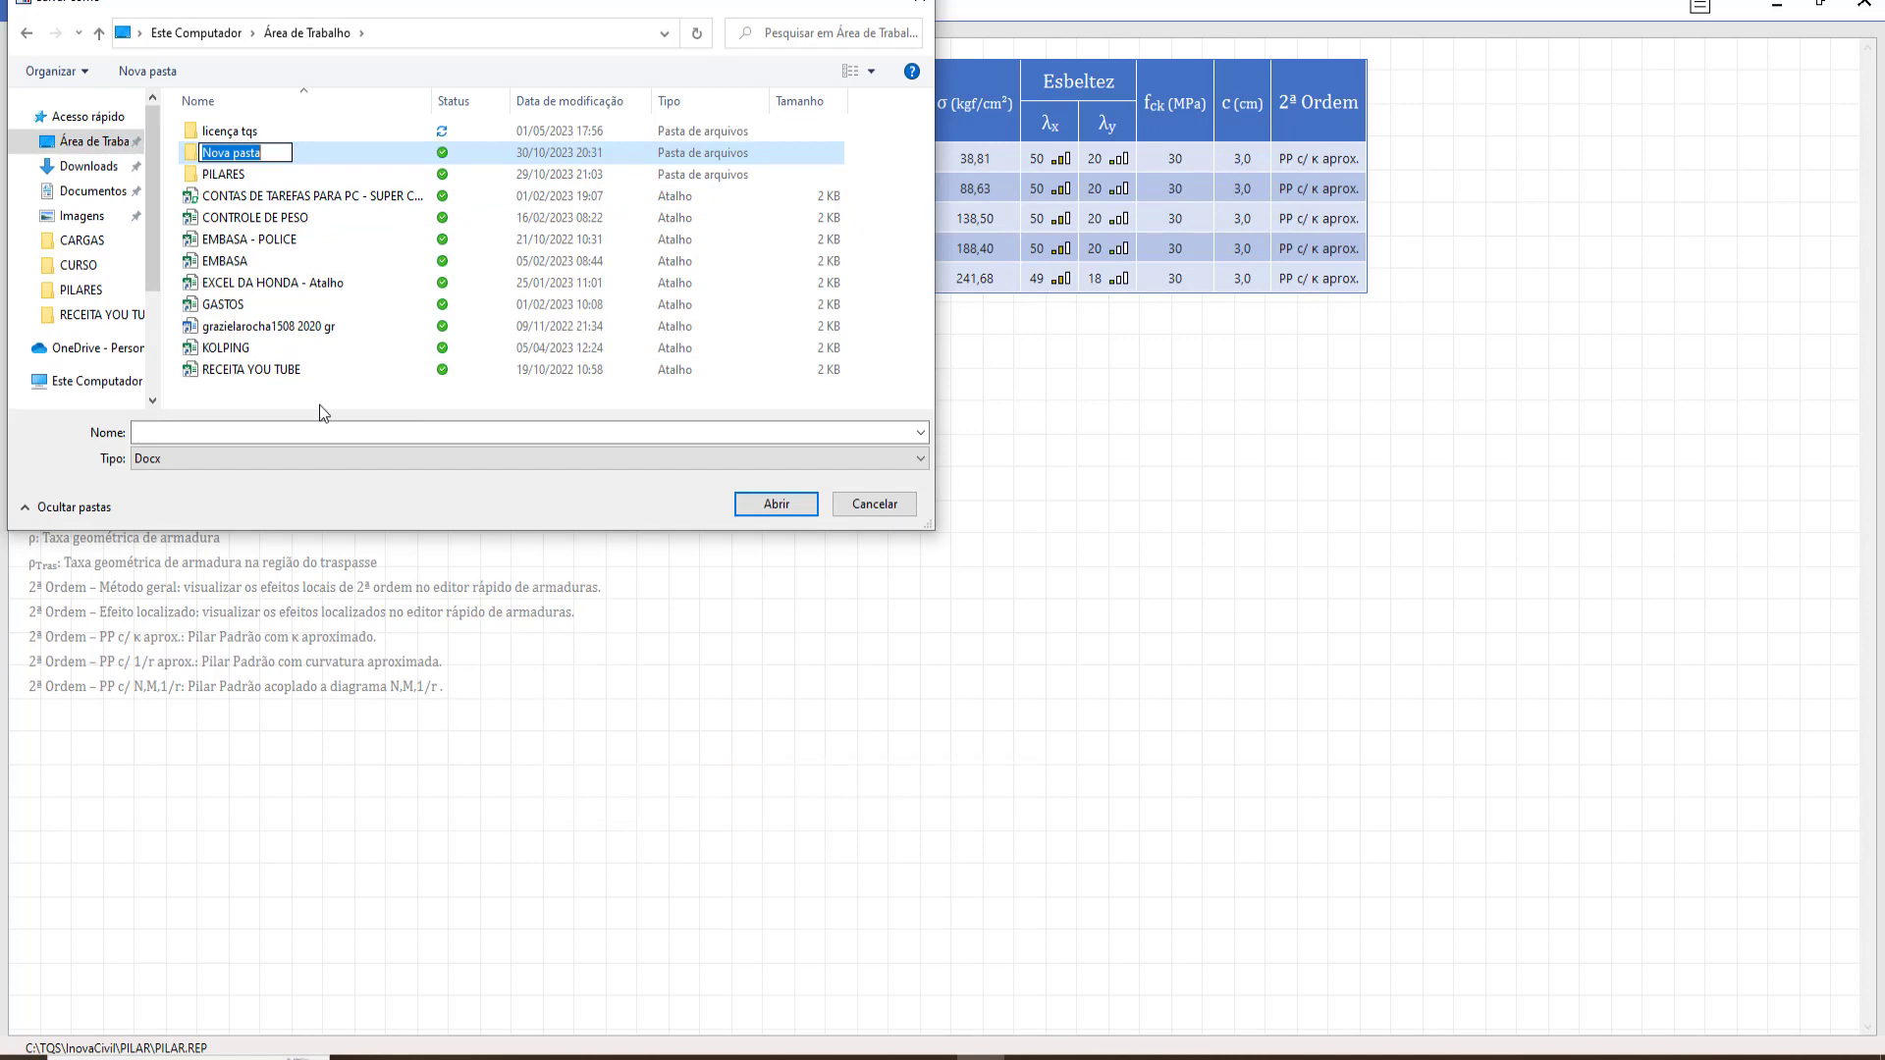
text(TQS PILARES)
key(Return)
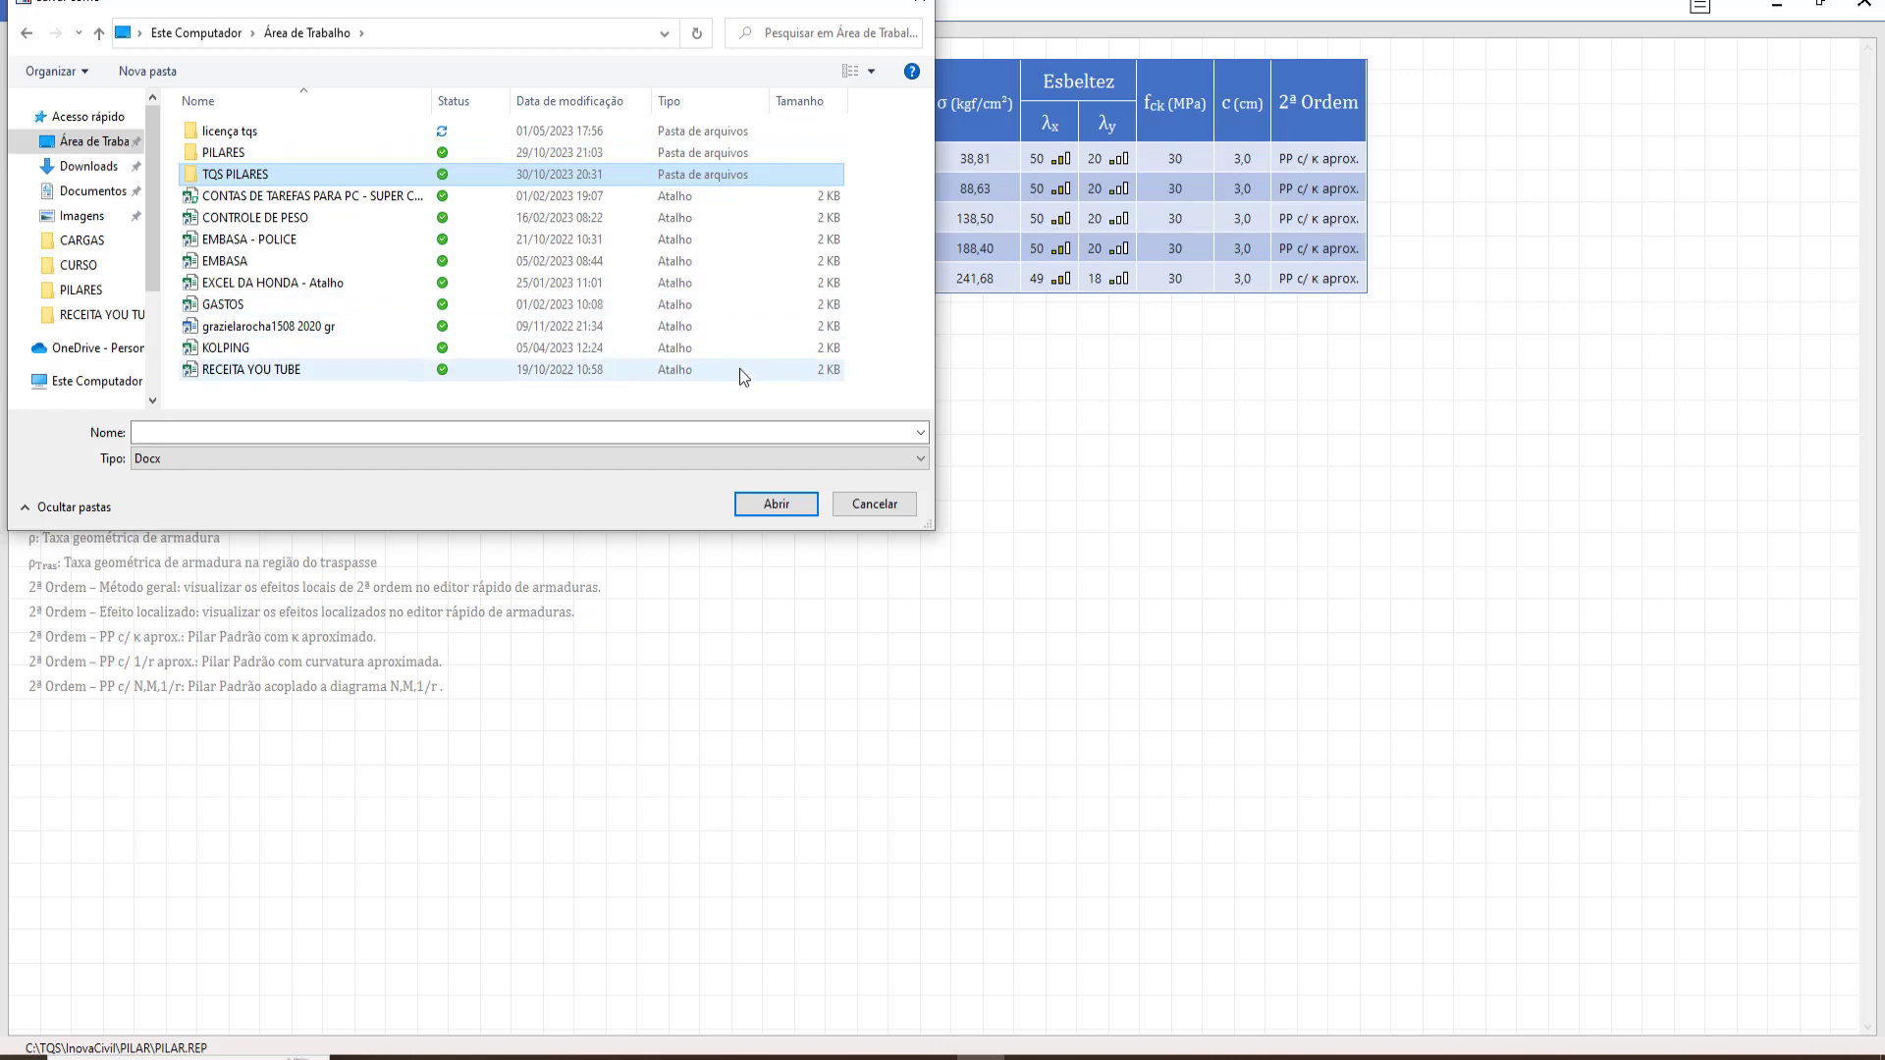
Save the P4 report as a Docx file named P4 in the TQS PILARES folder and minimize the exported document
click(775, 503)
click(145, 429)
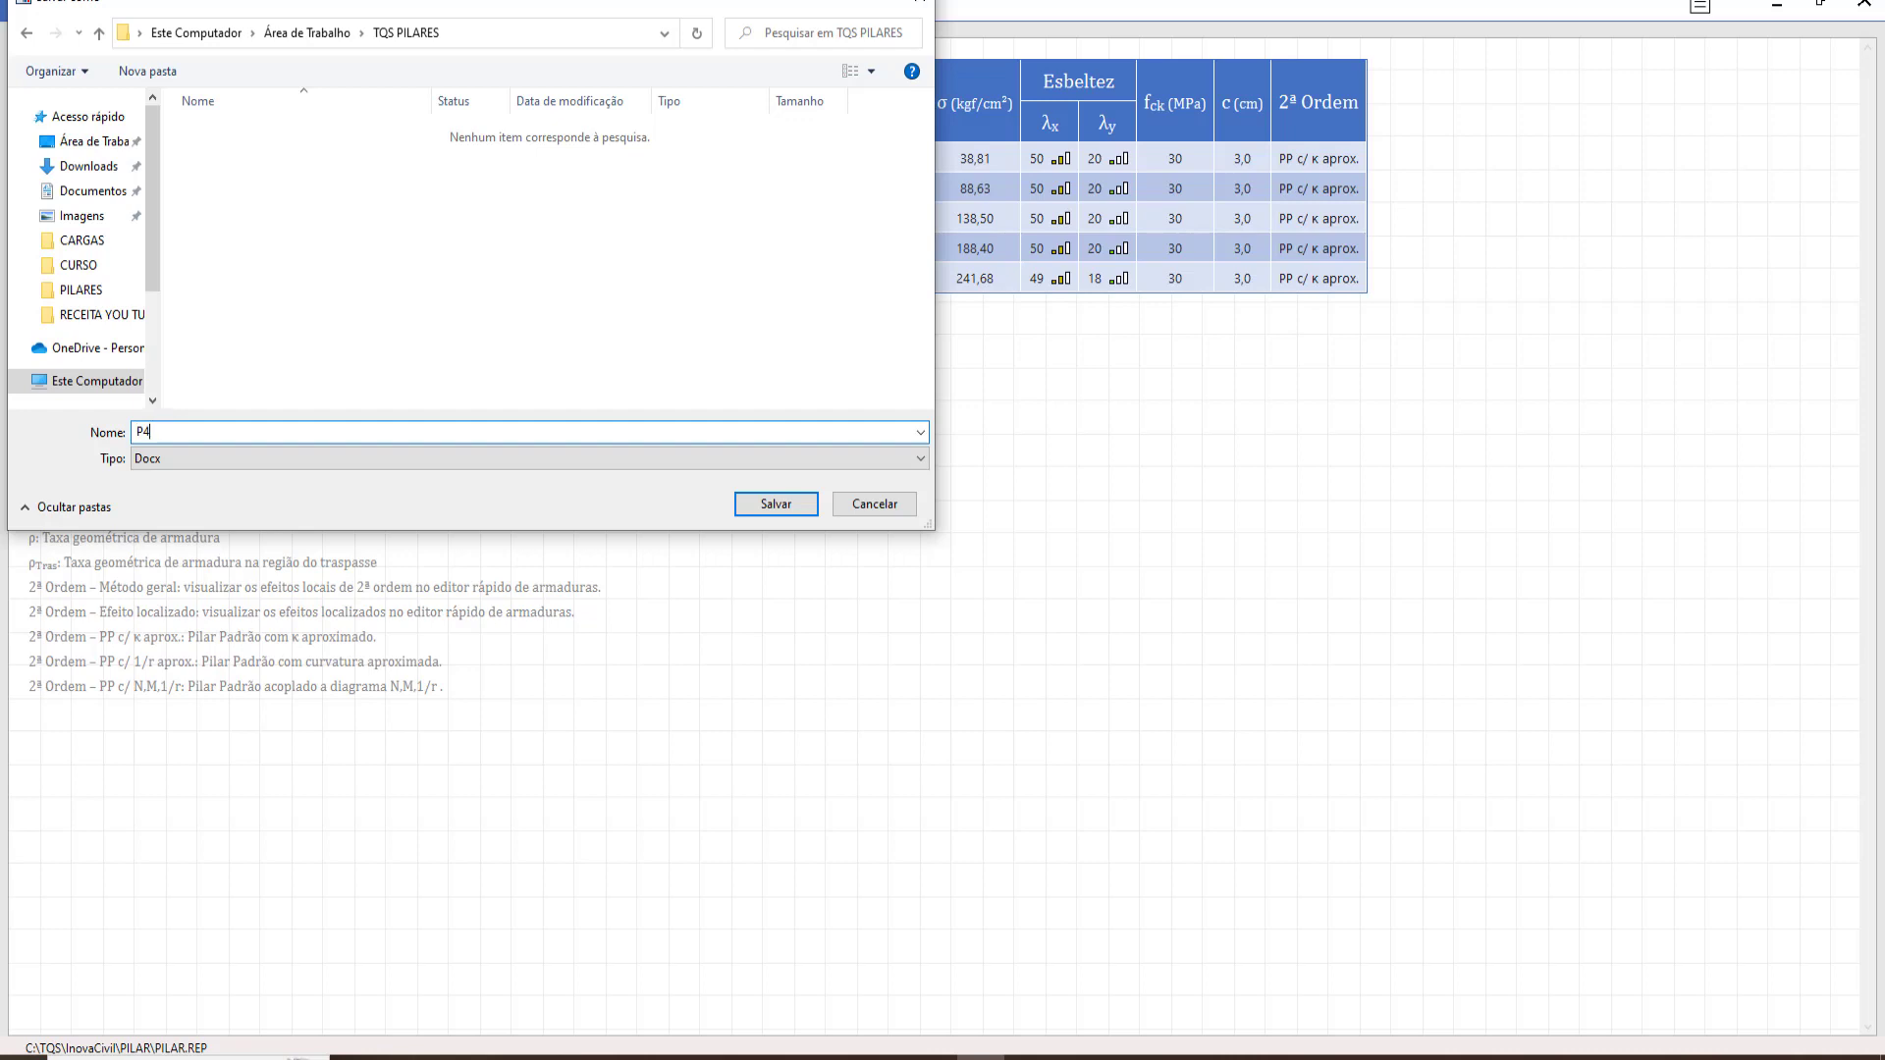
click(763, 505)
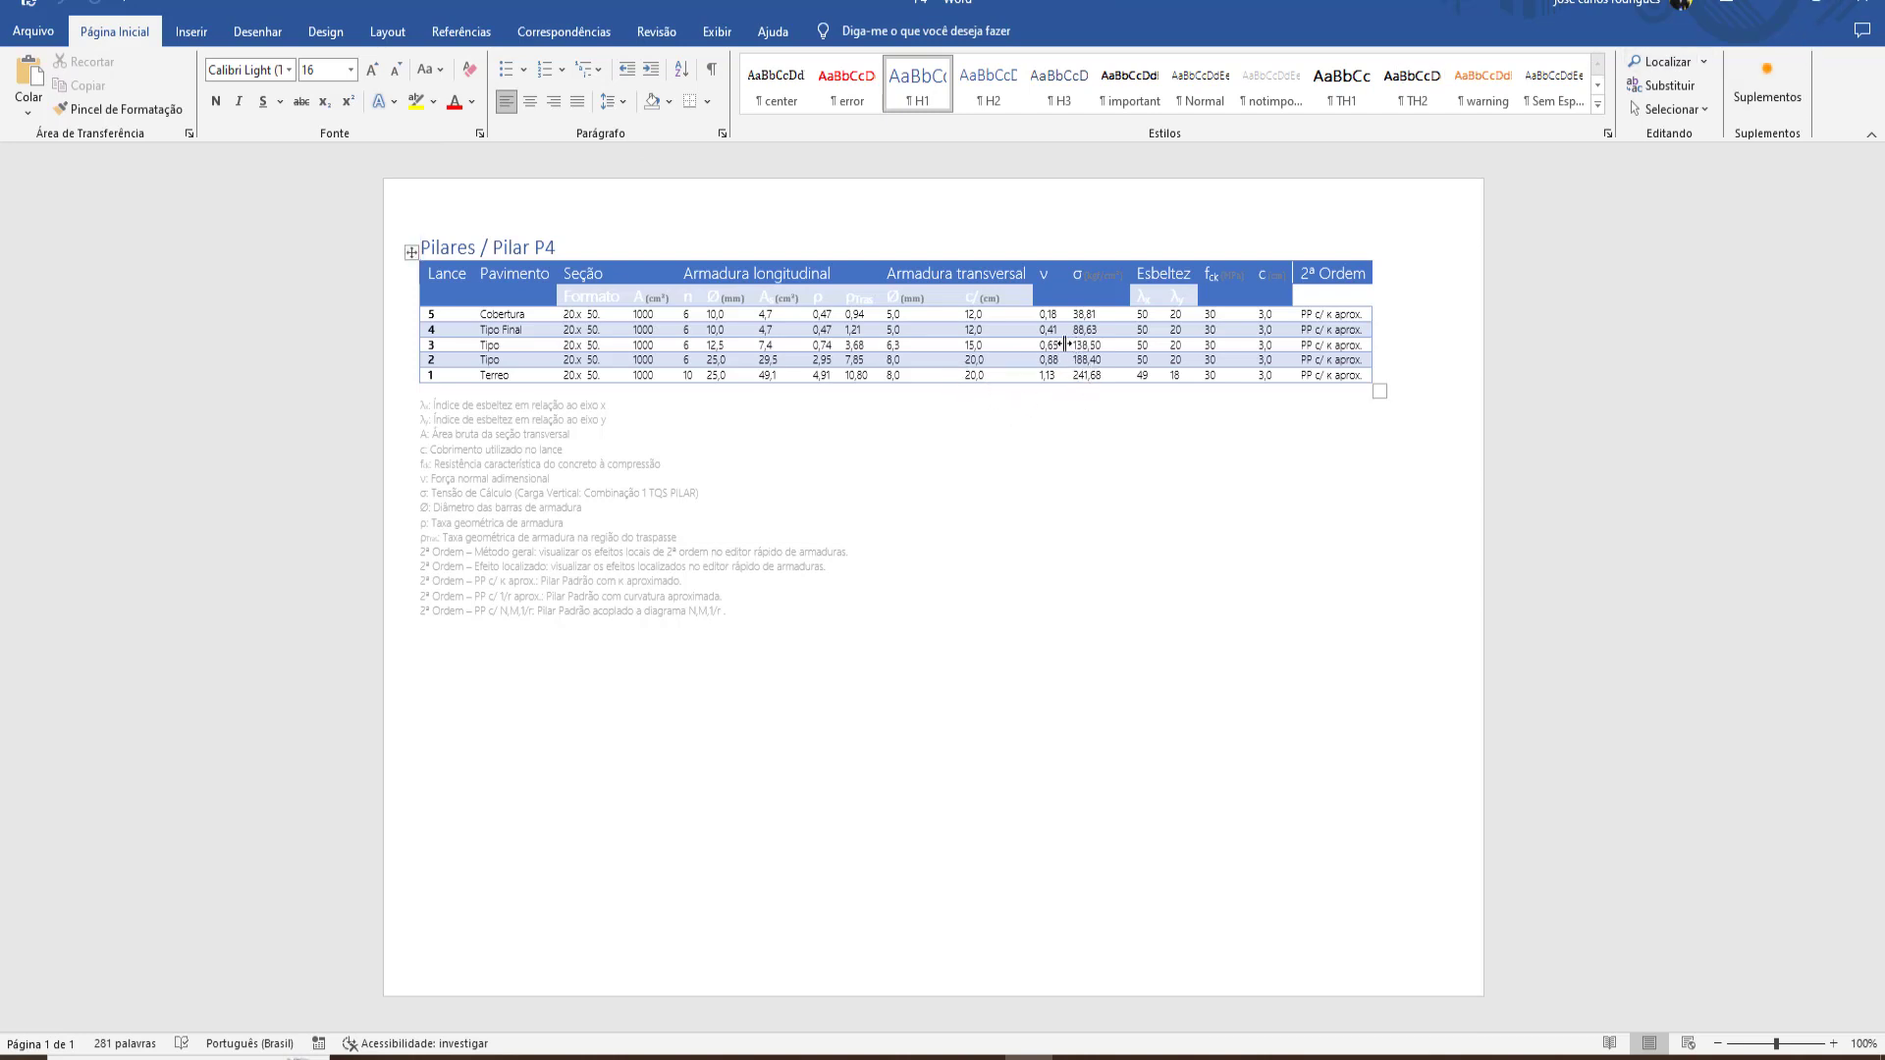
click(1772, 6)
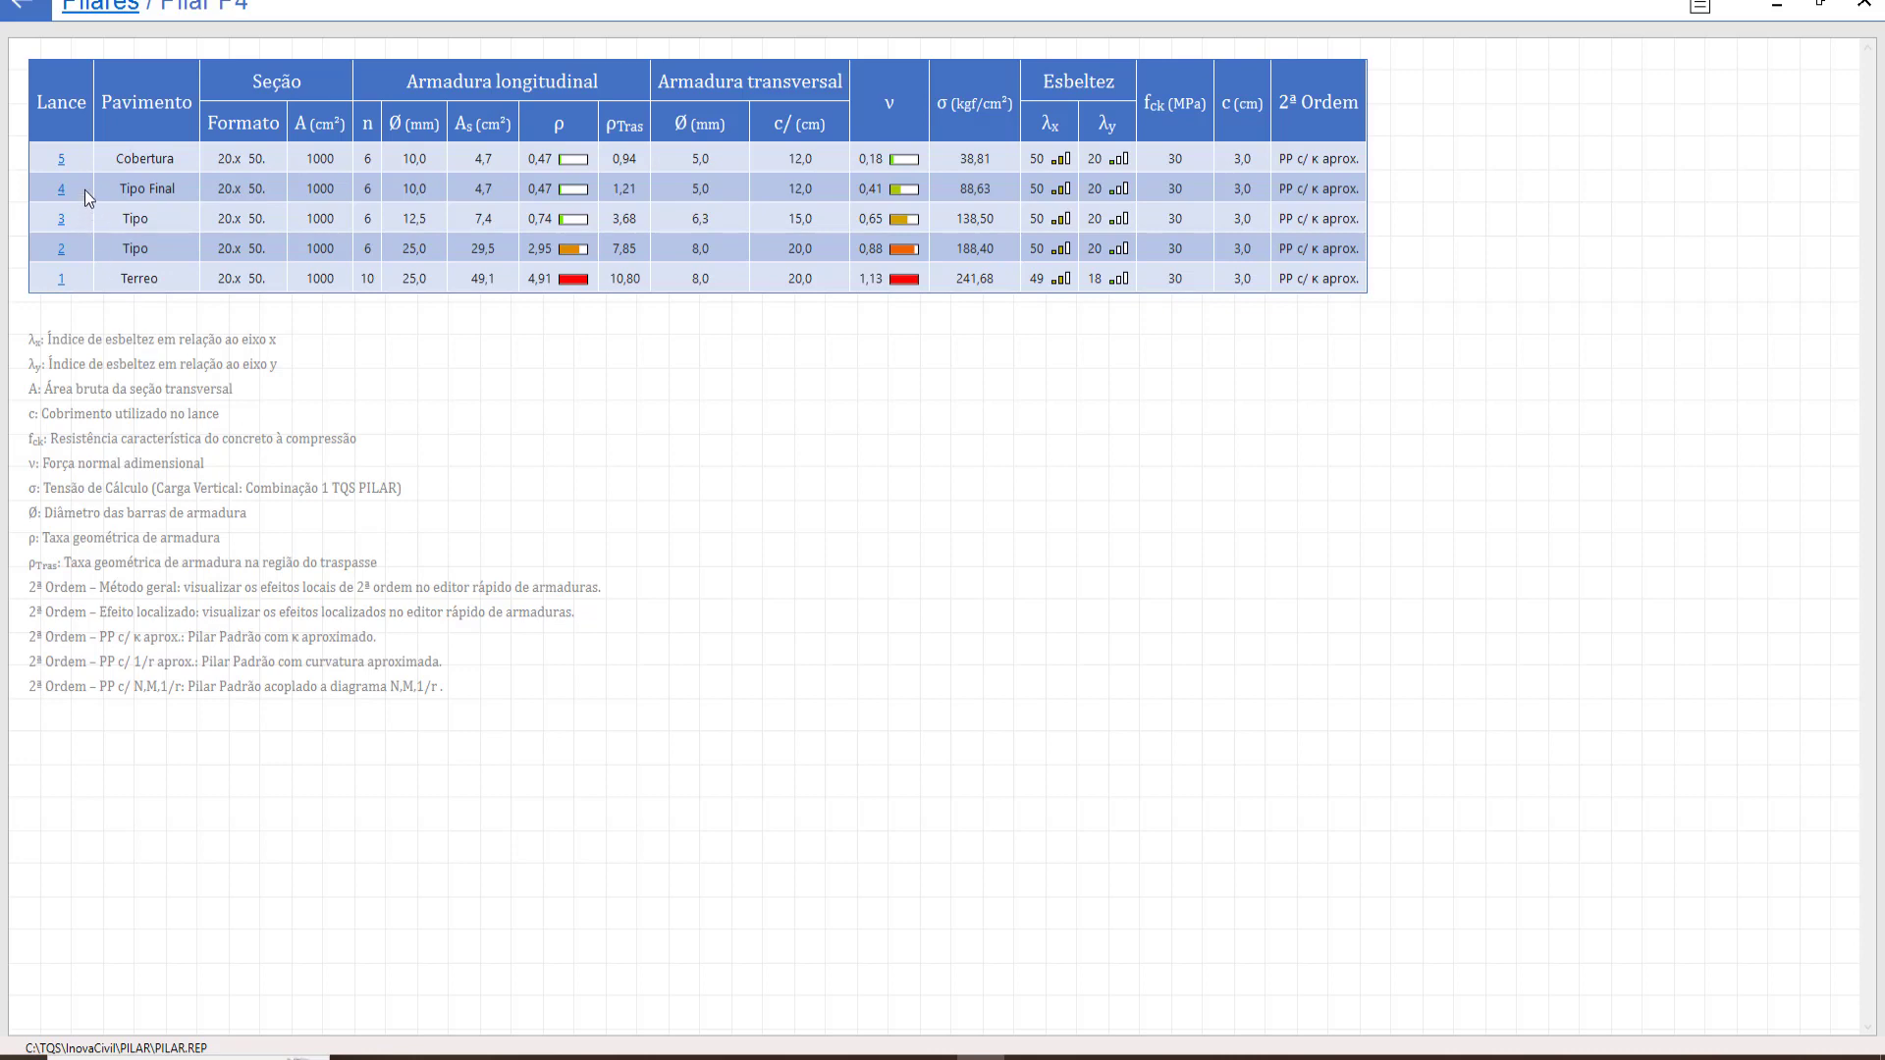
Export the detailed report of column P6 to the TQS PILARES folder as a Docx named P6, then minimize the open documents
click(24, 10)
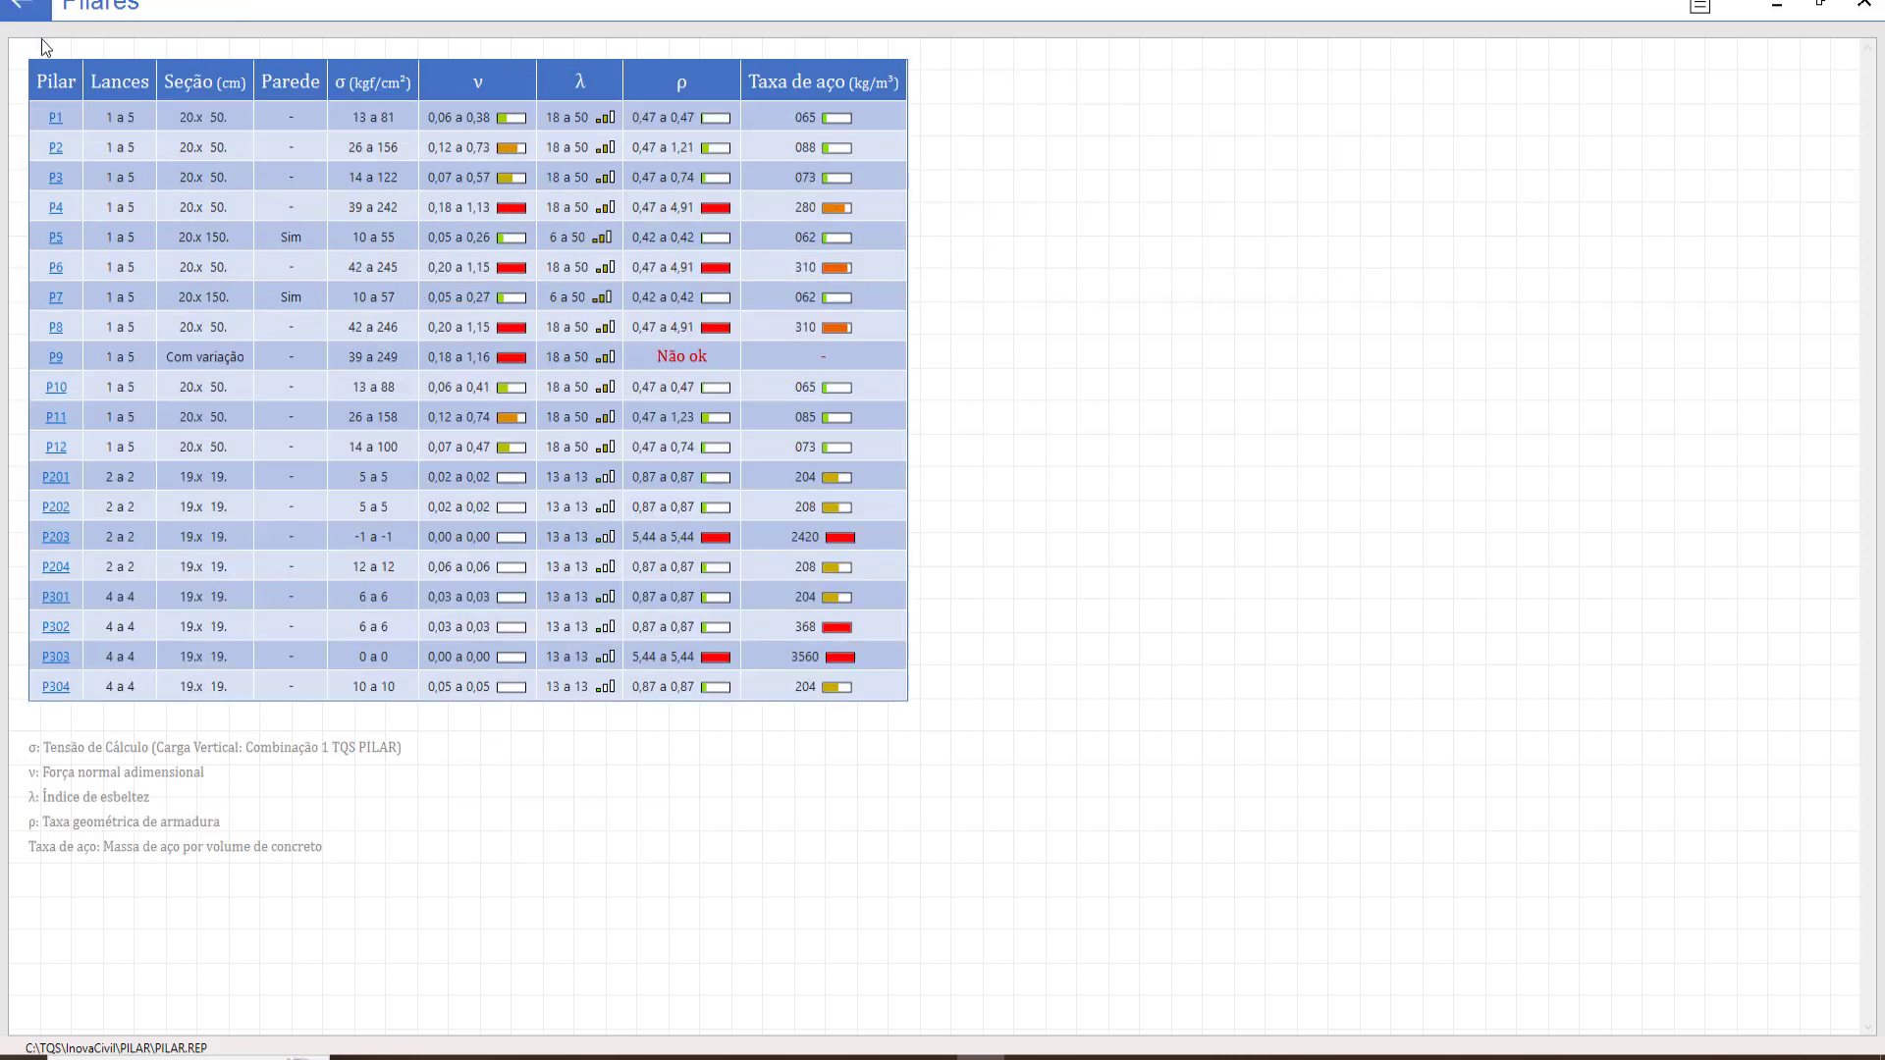
click(55, 268)
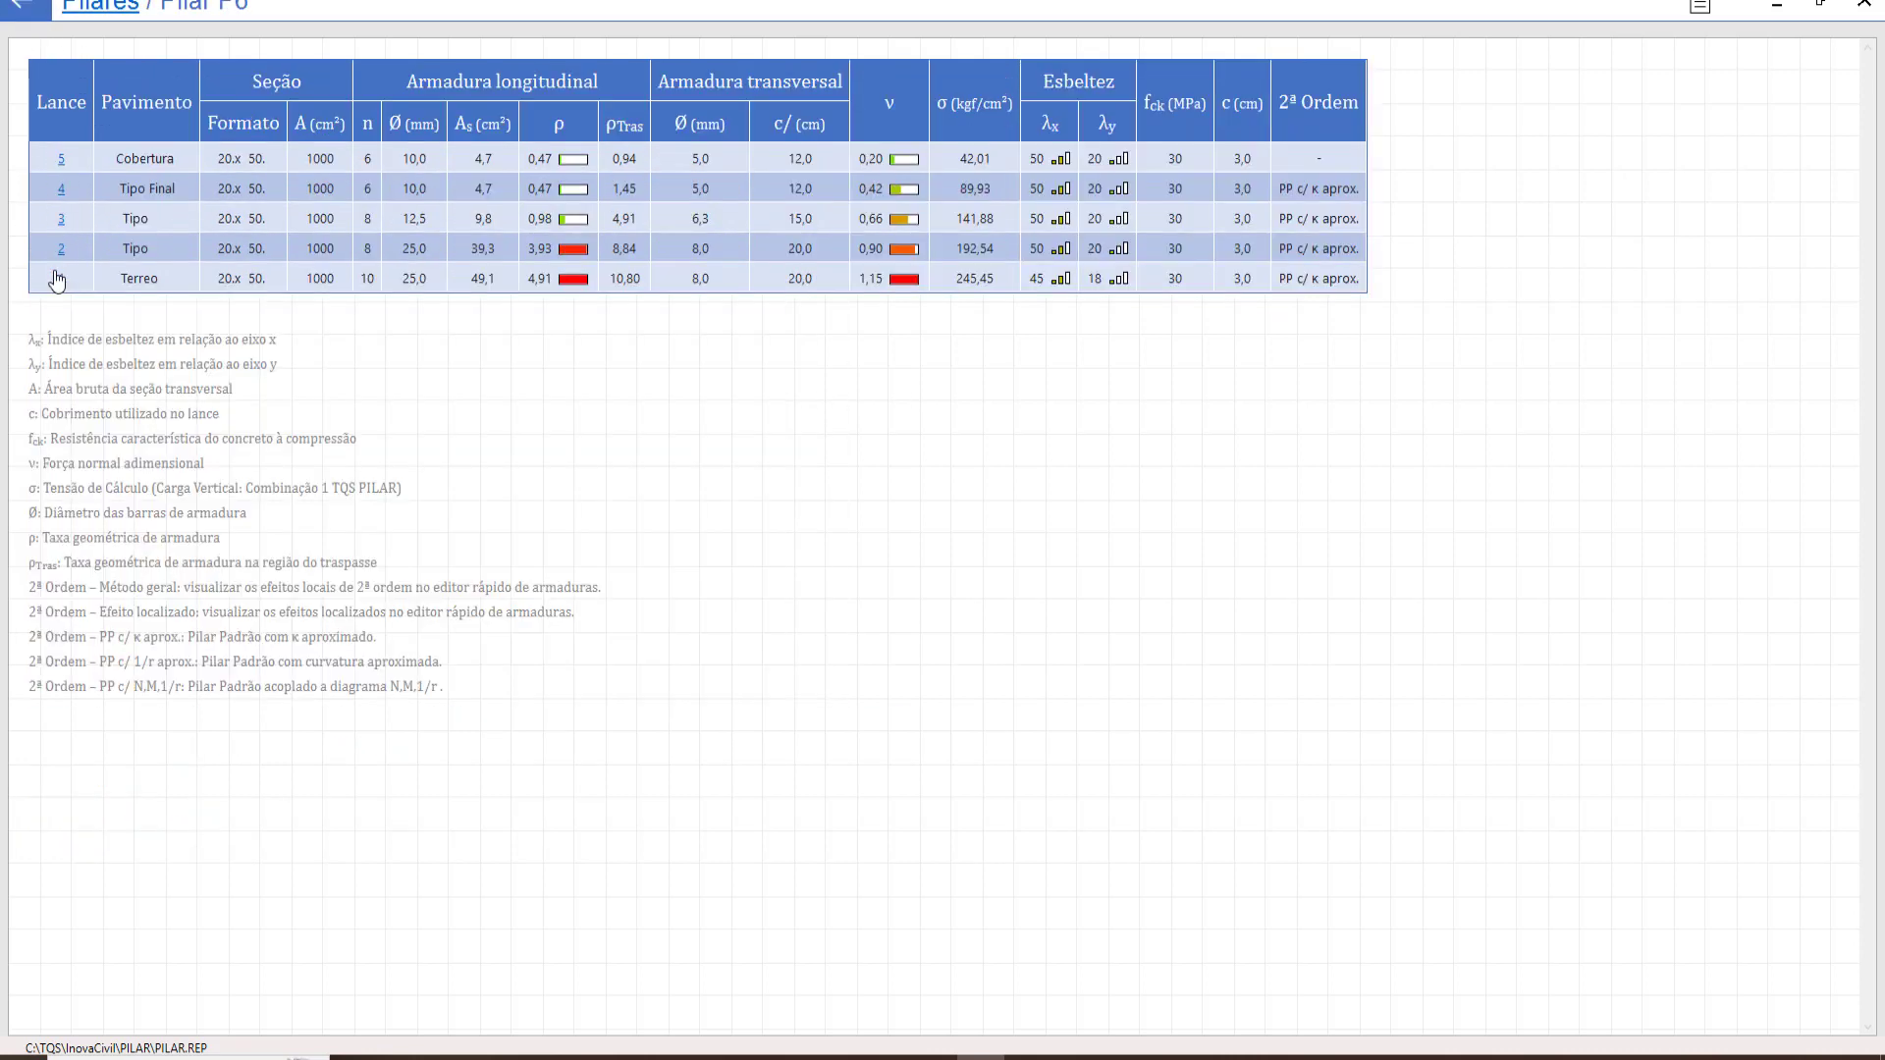
click(1704, 10)
click(868, 563)
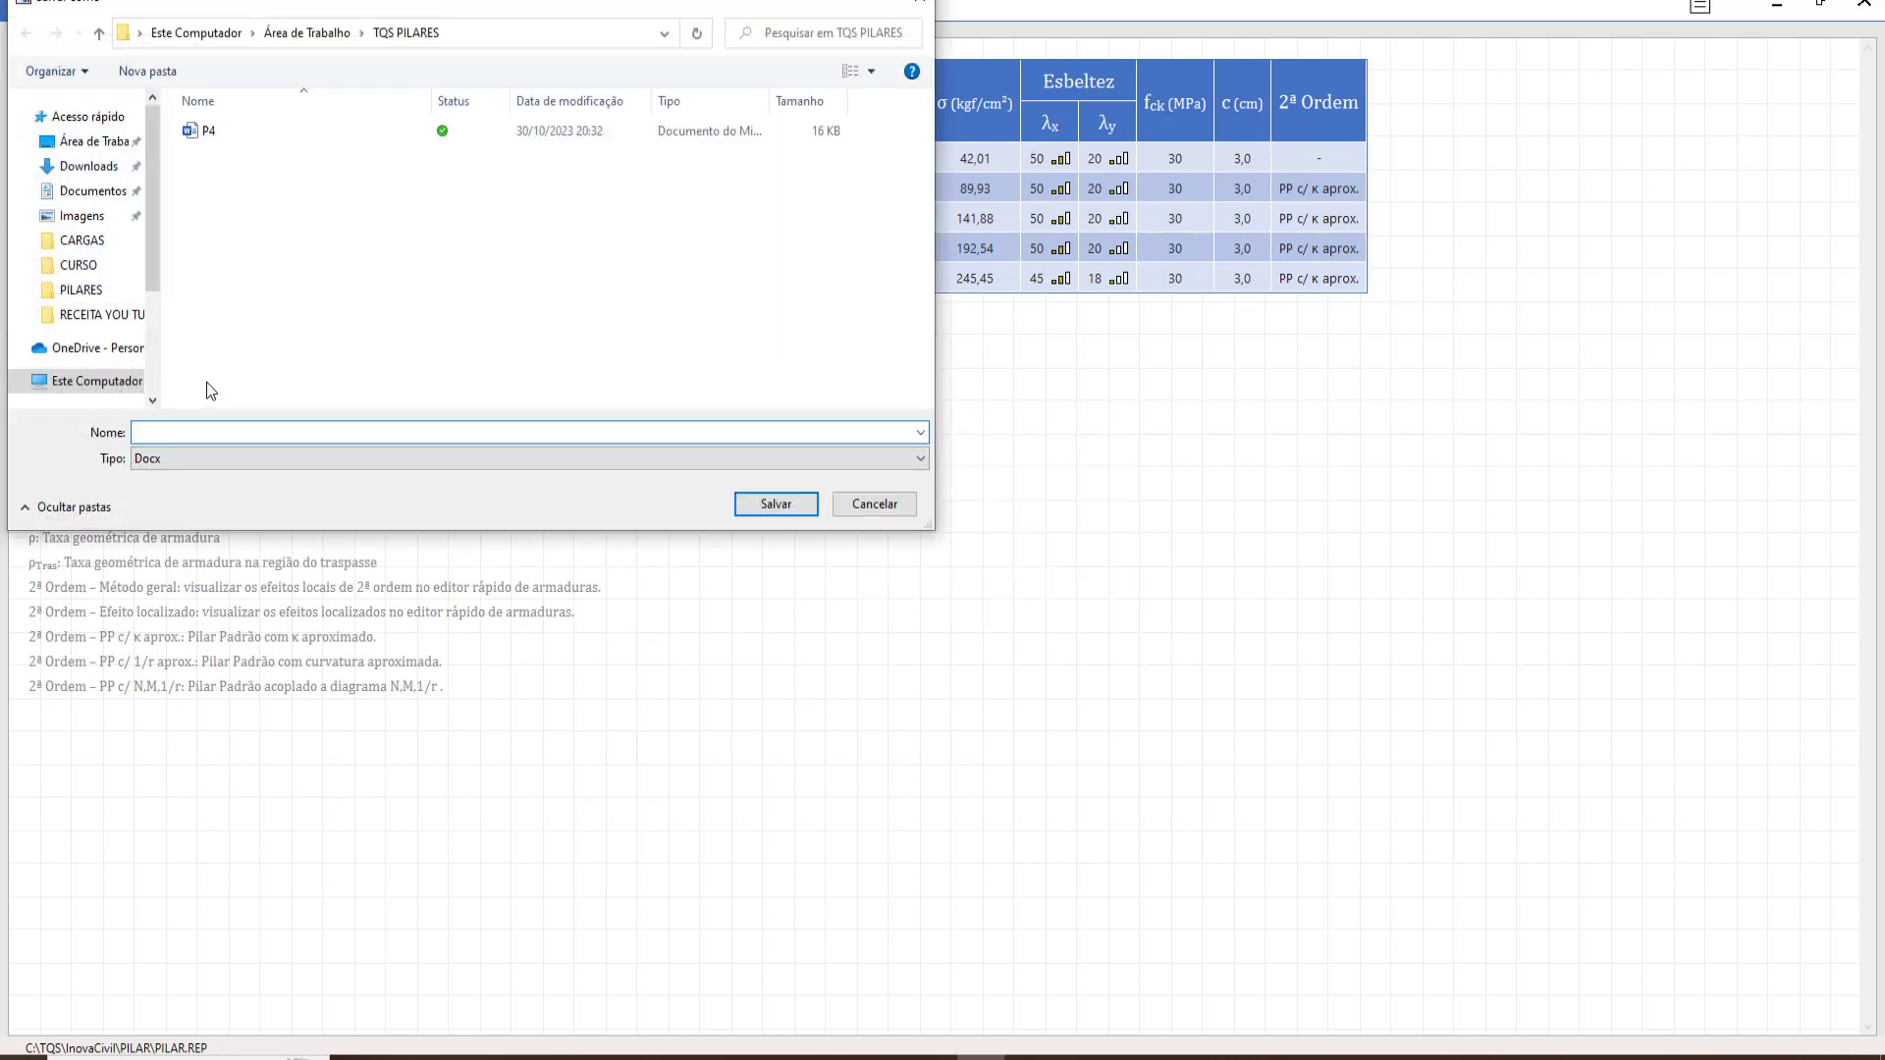
text(P6)
click(768, 507)
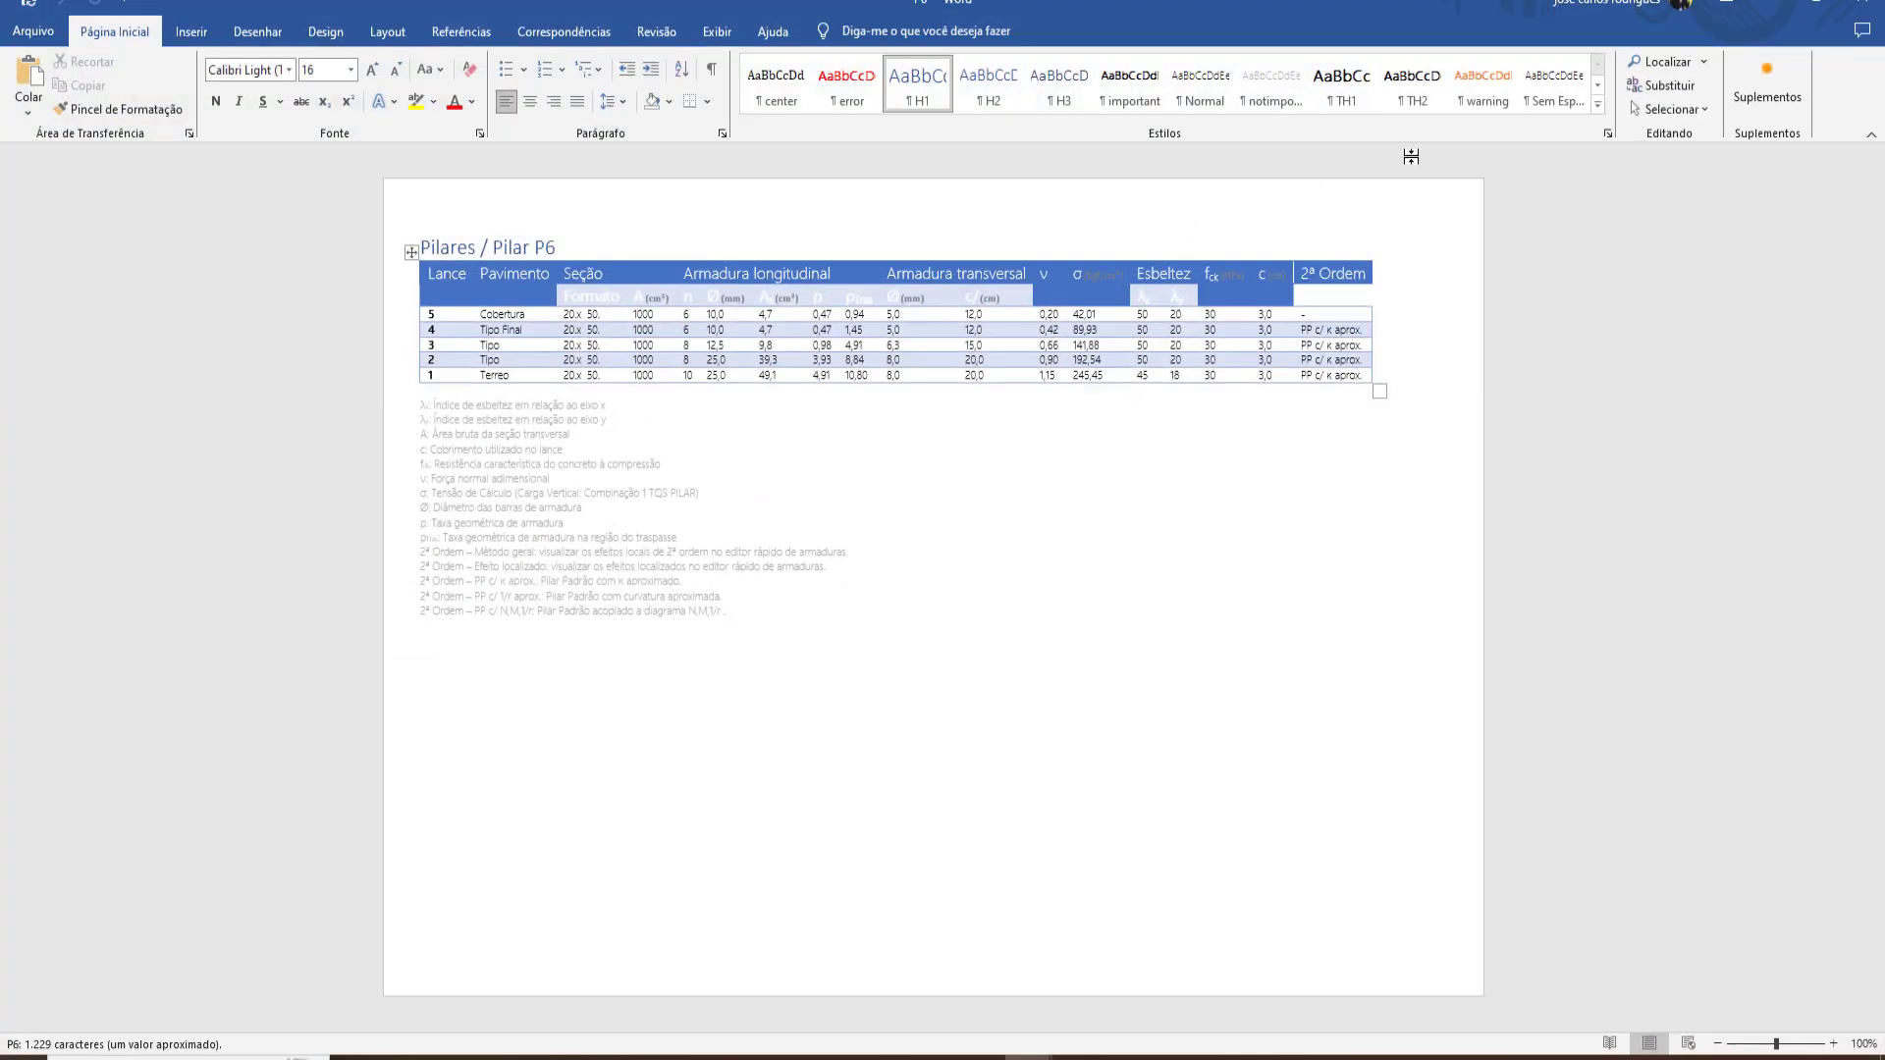
click(1774, 9)
click(1777, 8)
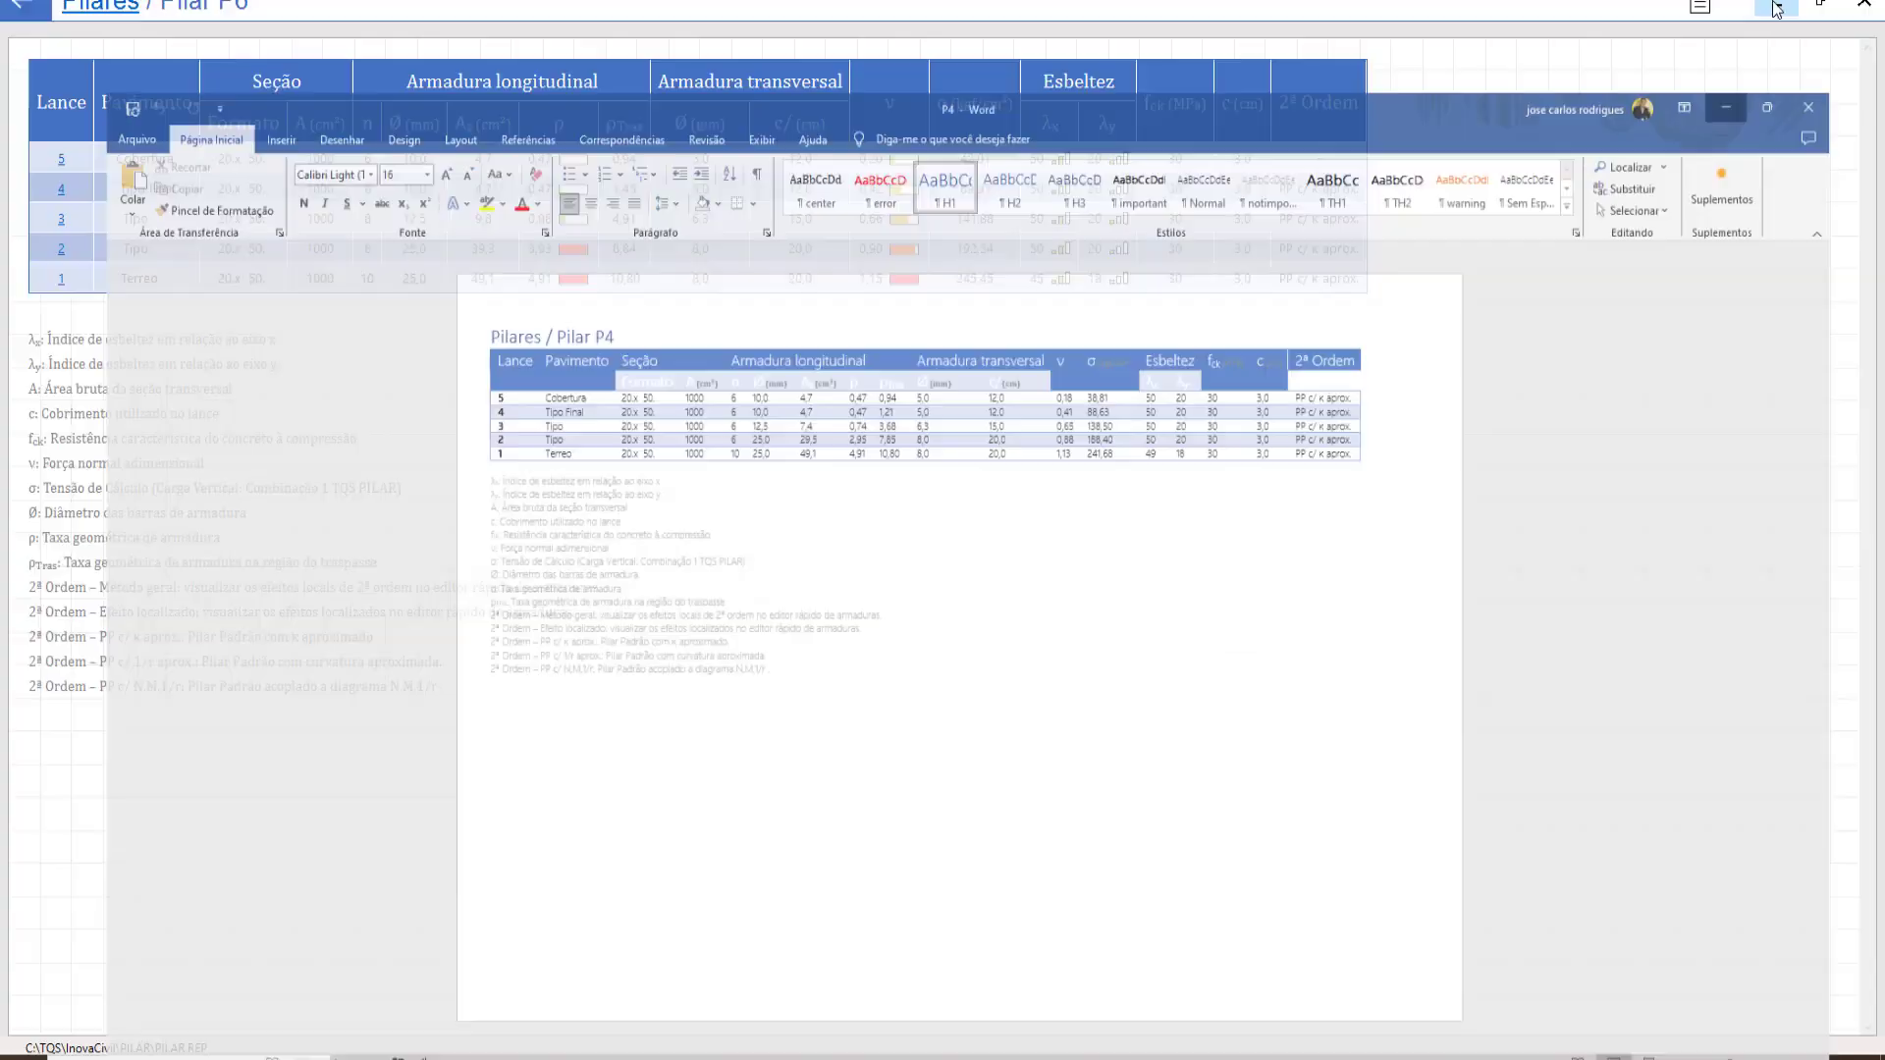
Export the detailed report of column P8 to the TQS PILARES folder as a Docx named P8 and minimize the document
click(22, 9)
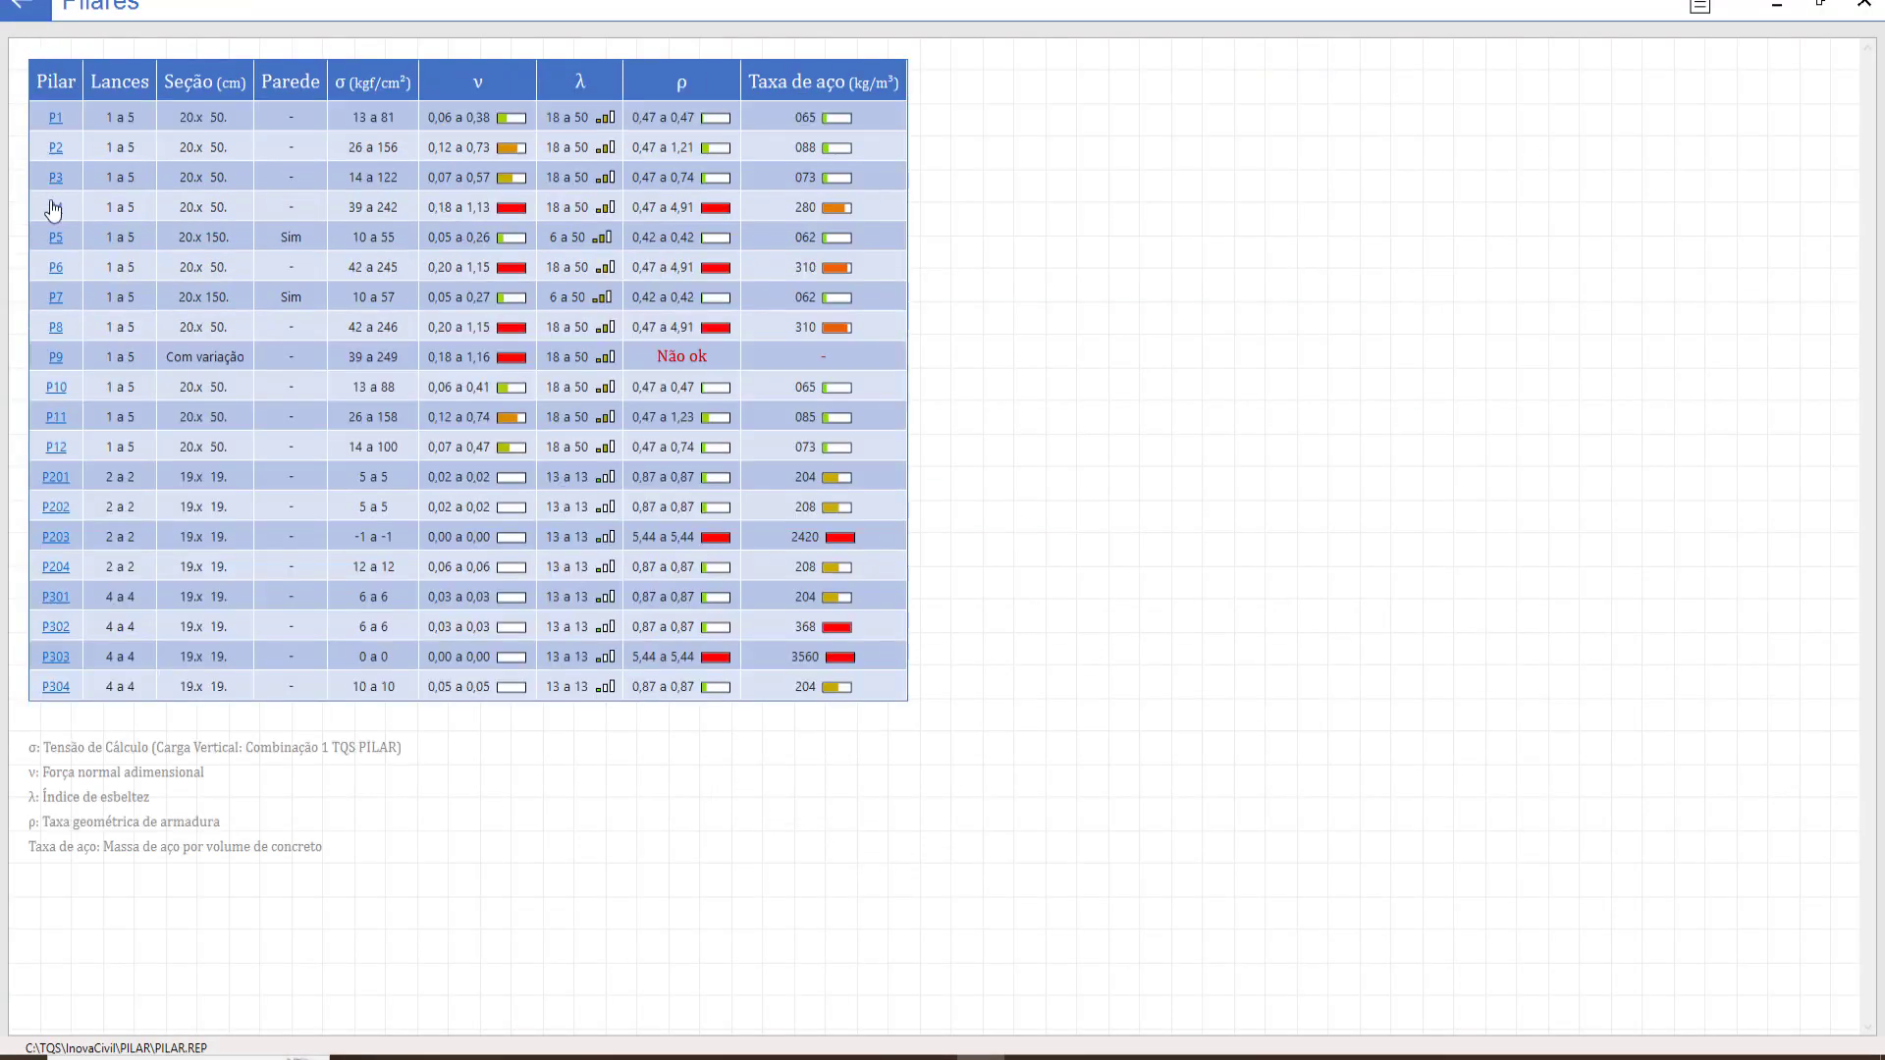
click(56, 329)
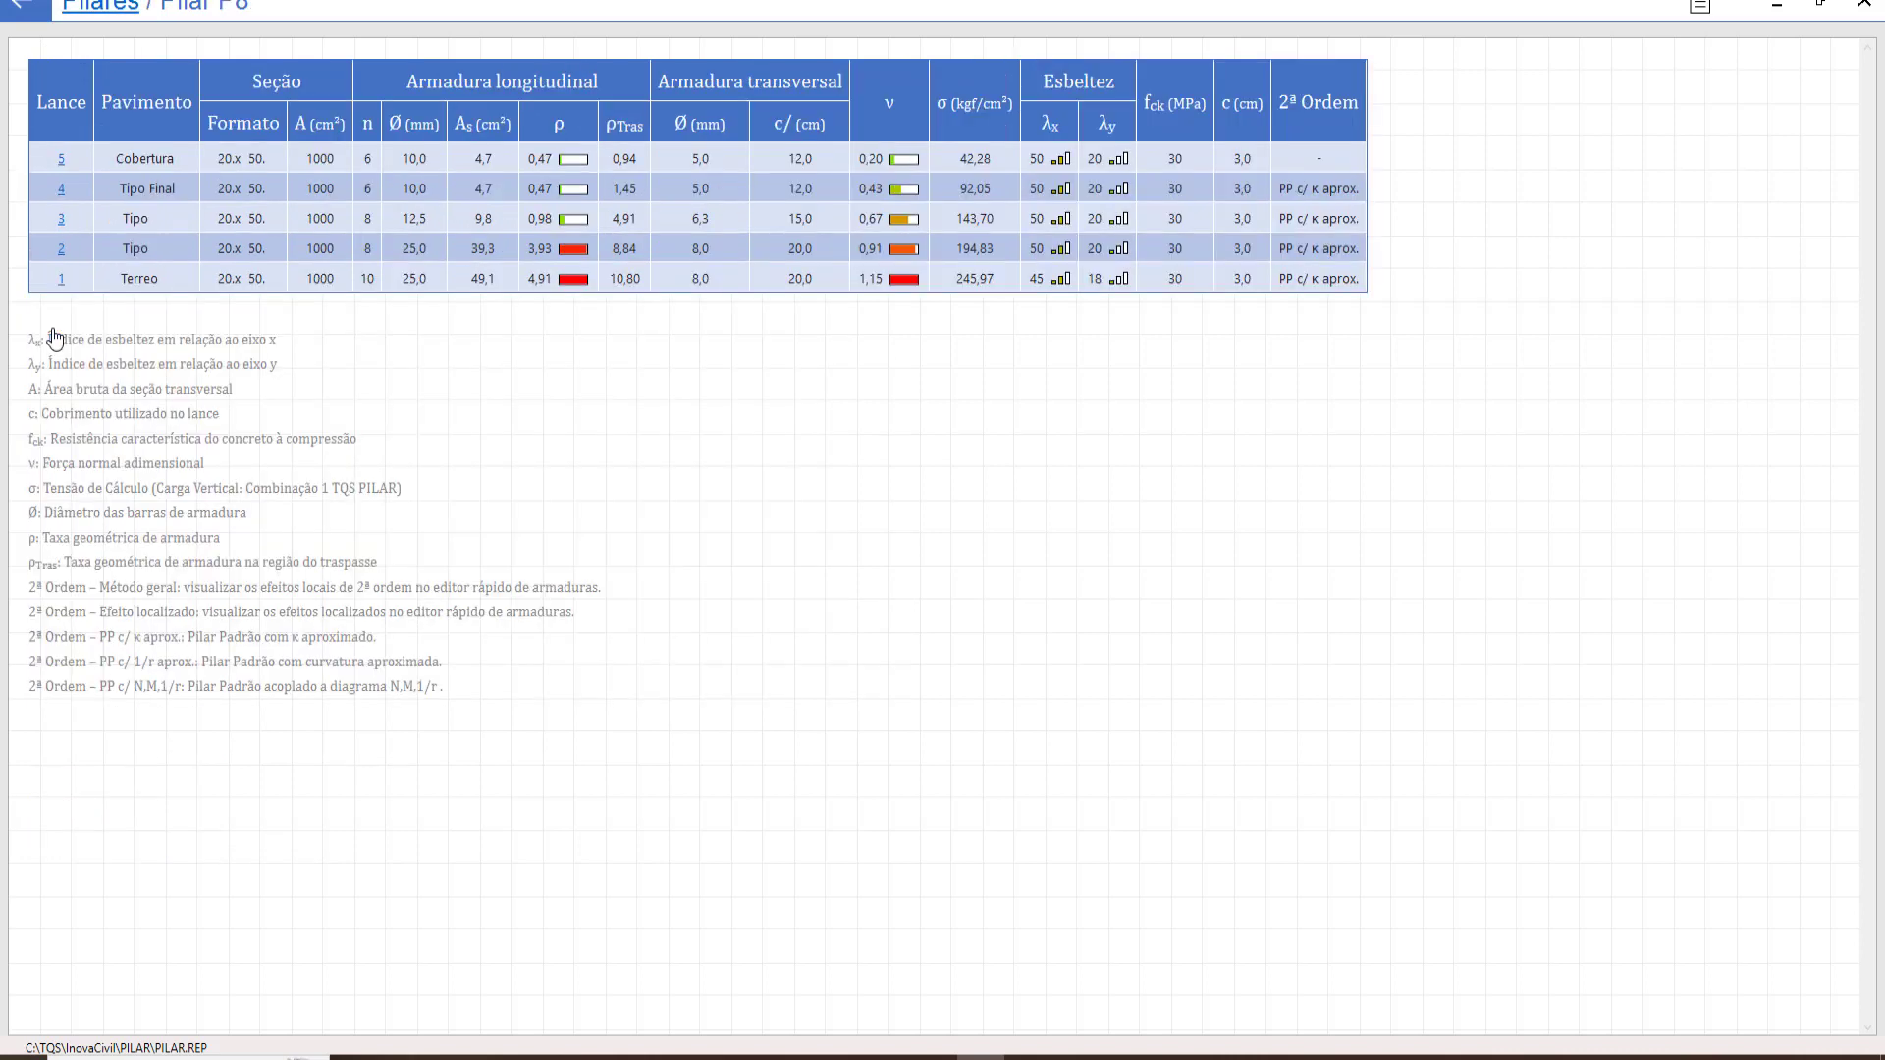
click(1700, 10)
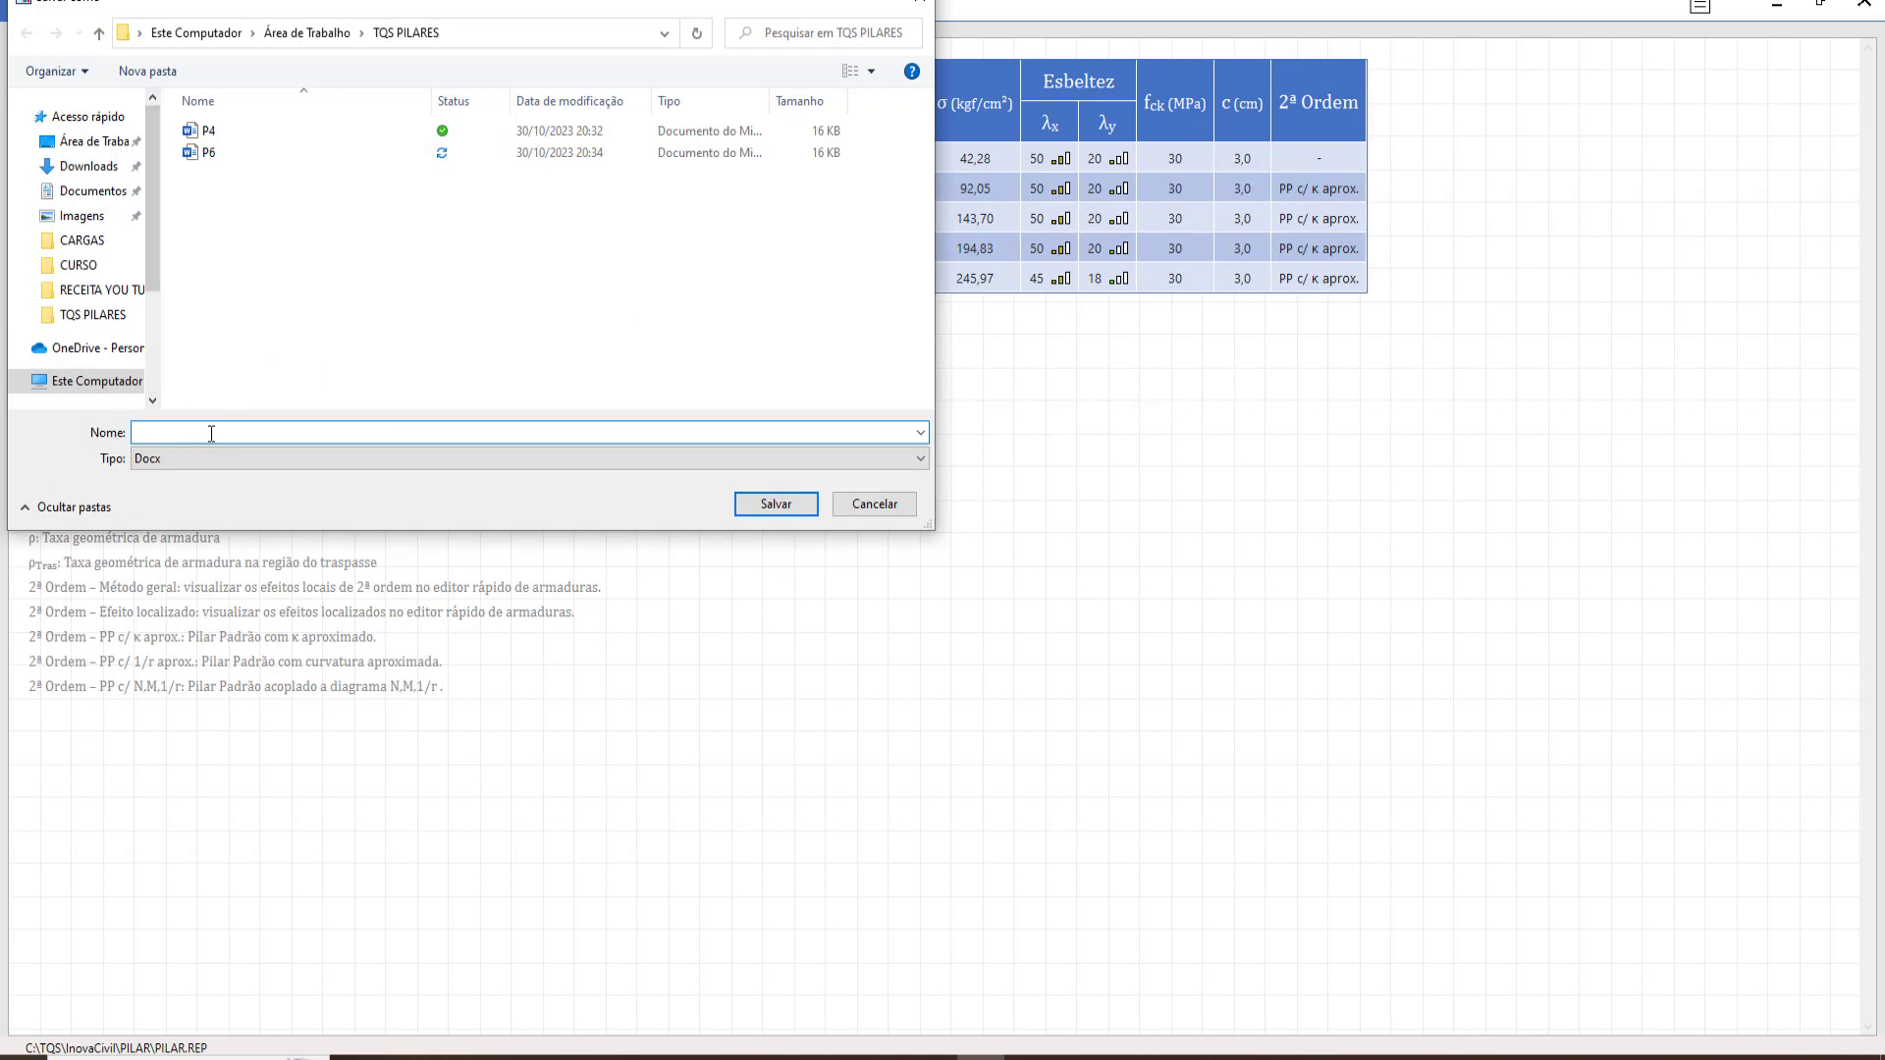
text(P8)
click(775, 504)
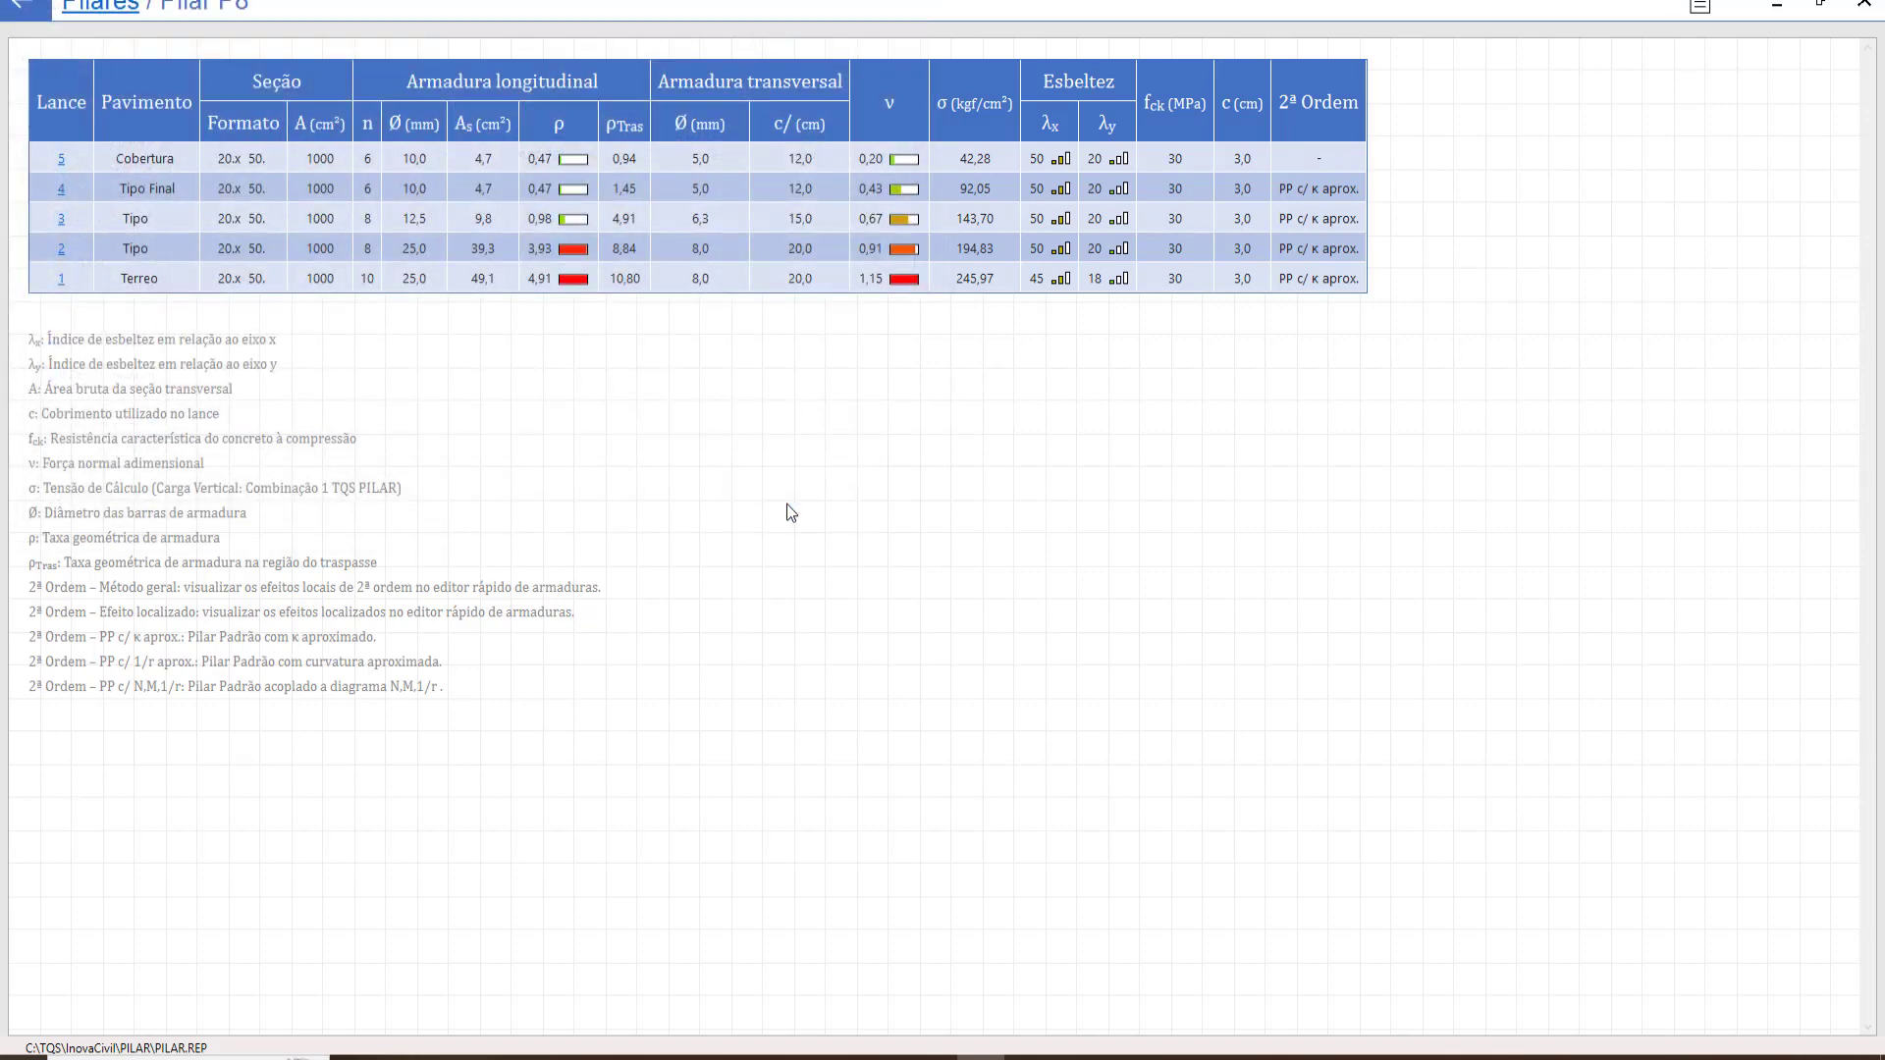
click(1776, 5)
Open the detailed report of column P9 from the column list and export it as Docx to the TQS PILARES folder
click(20, 8)
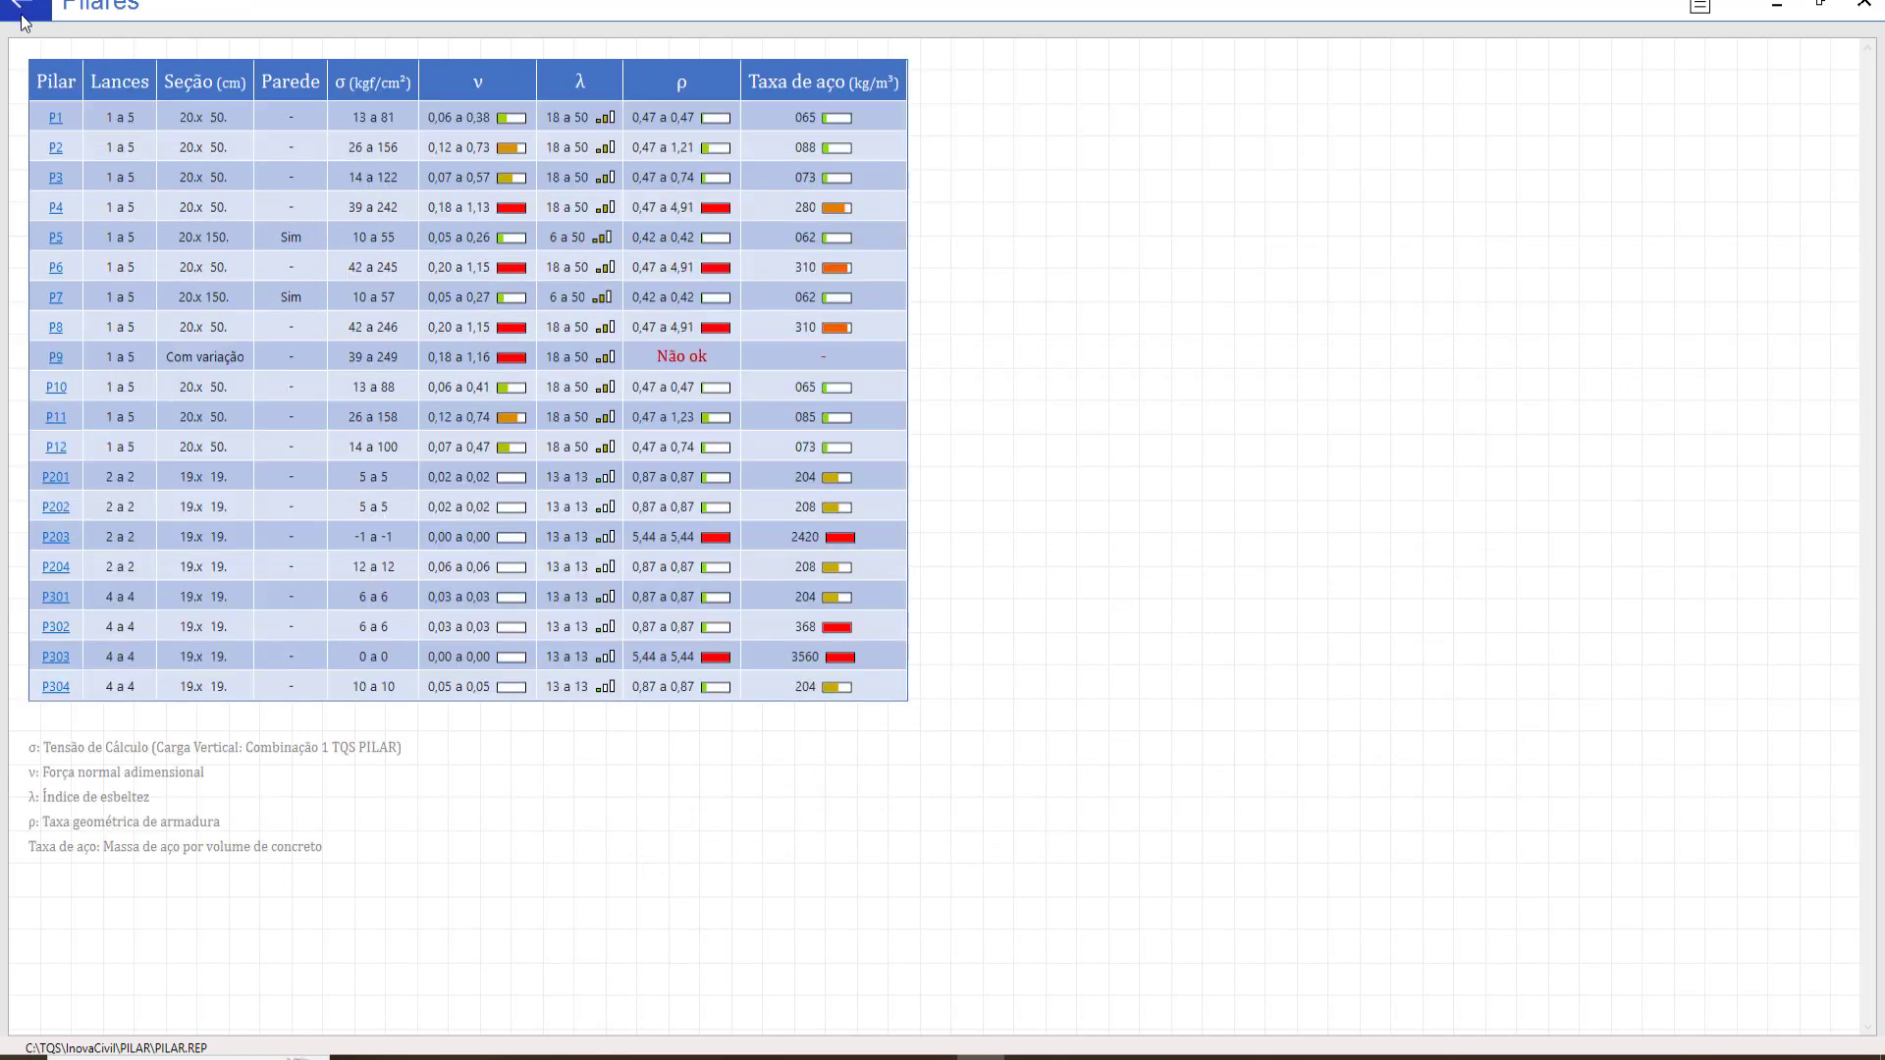
click(56, 359)
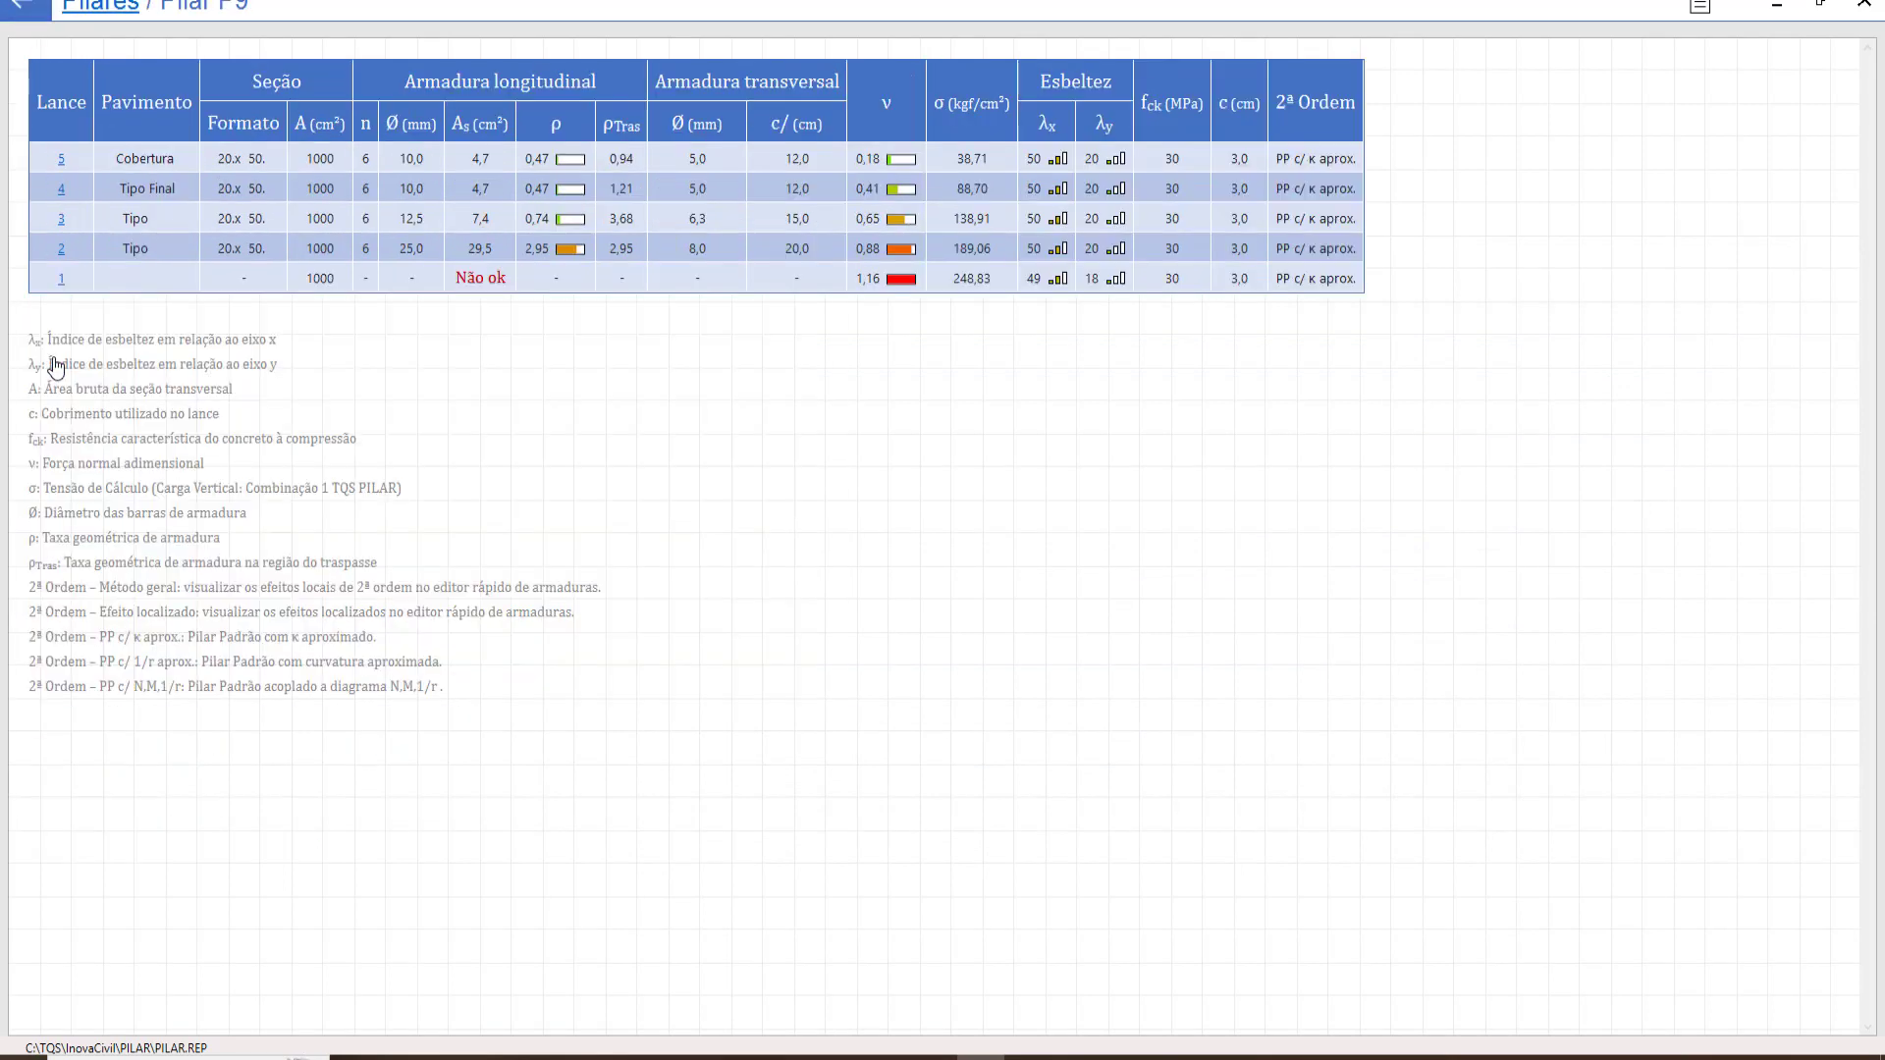
click(1700, 8)
click(858, 563)
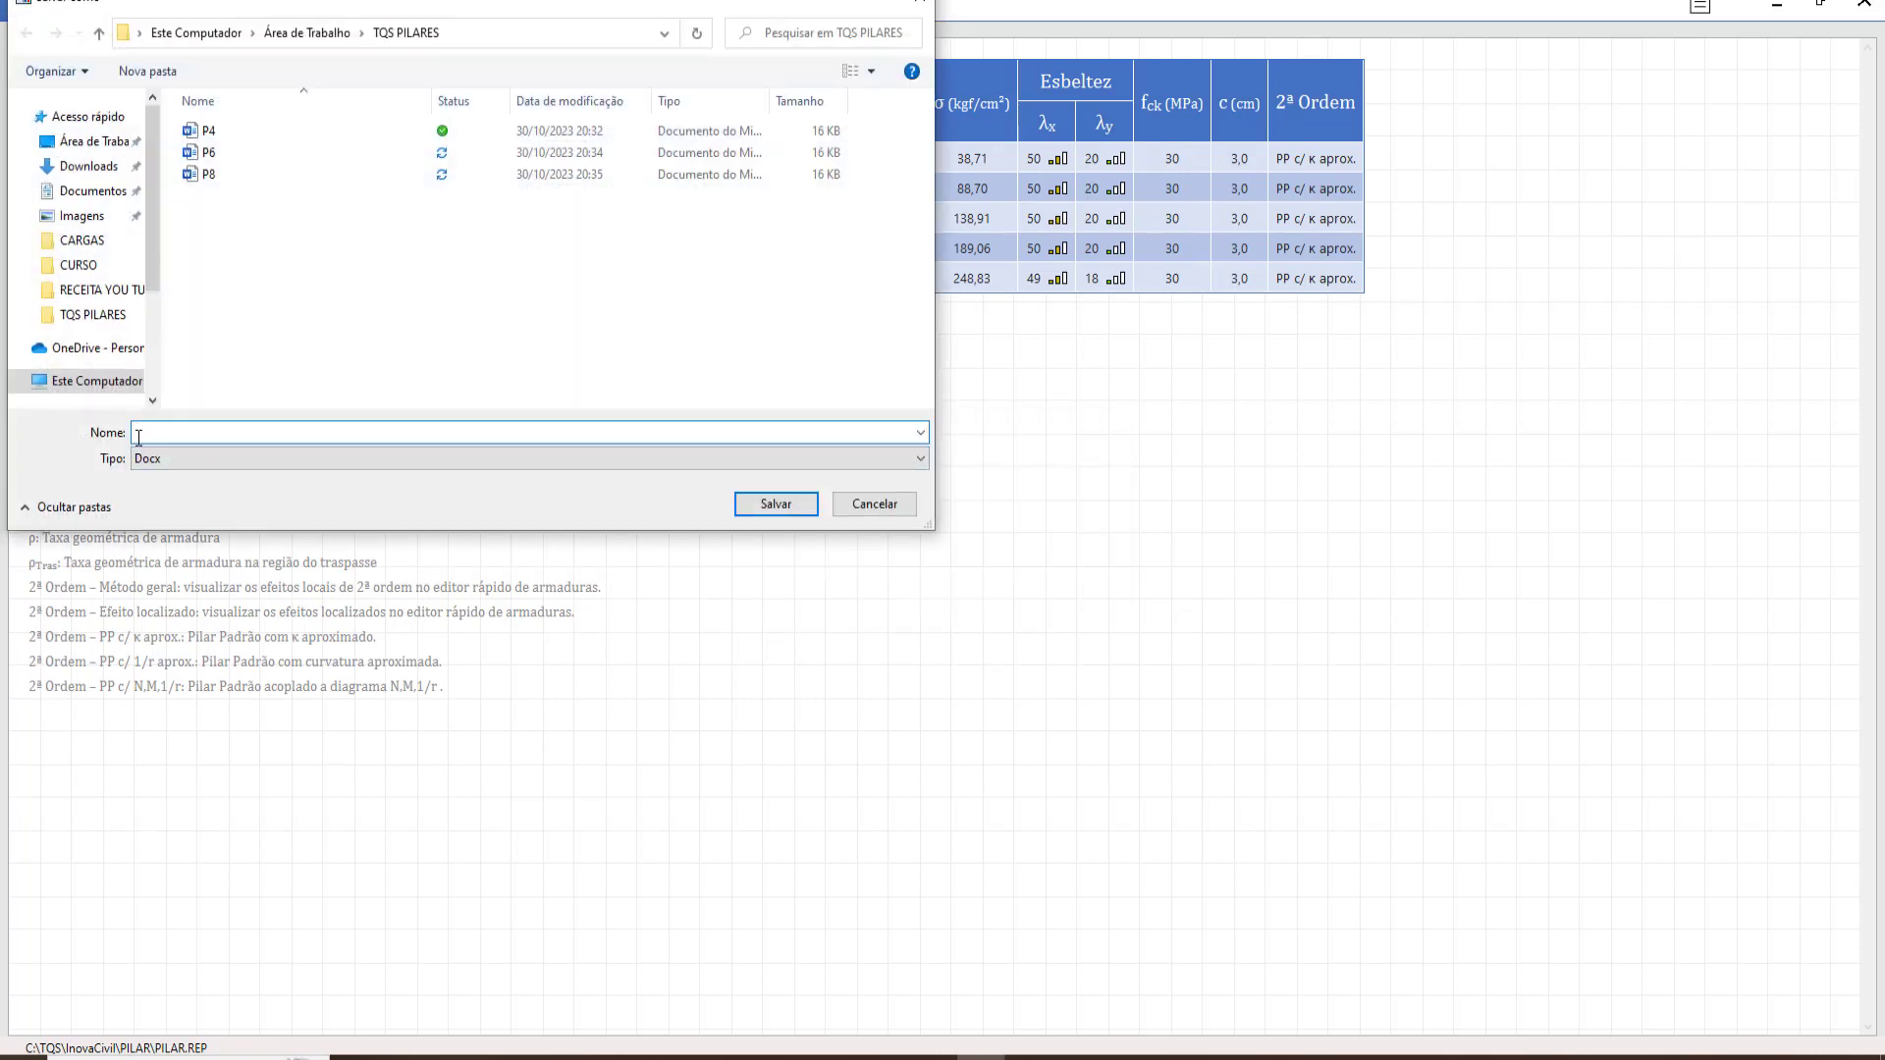